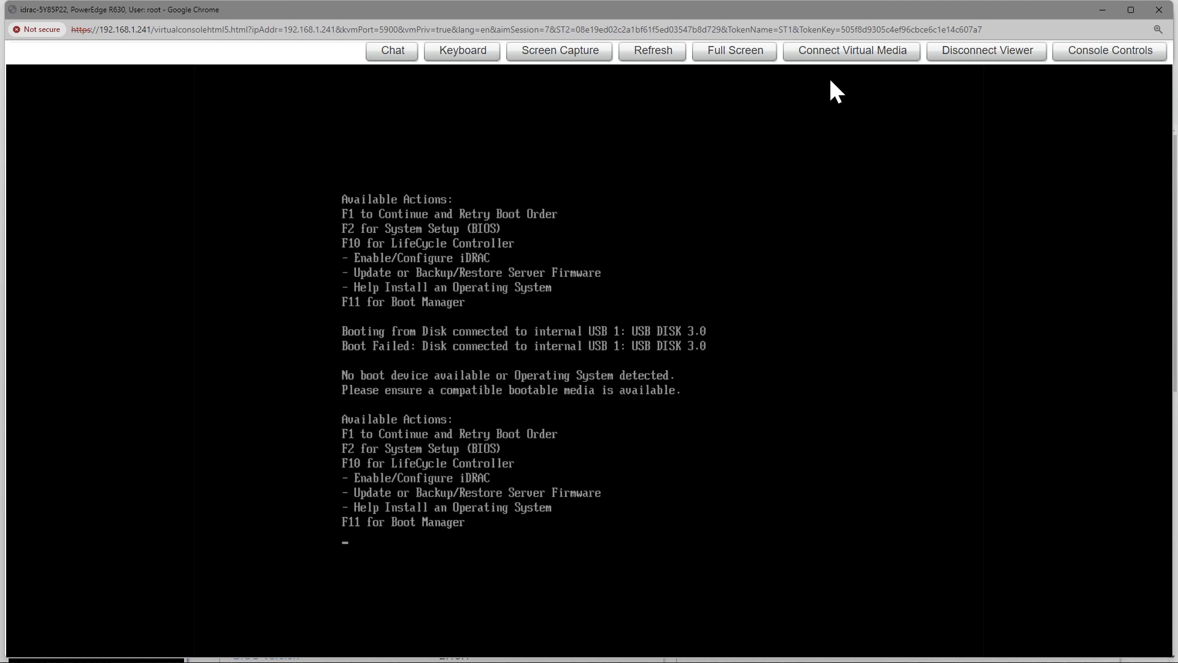
# Connect virtual media and map the VMware-VMvisor-Installer-8.0U1a-21813344.x86_64.iso image as the server's CD/DVD drive
pyautogui.click(844, 53)
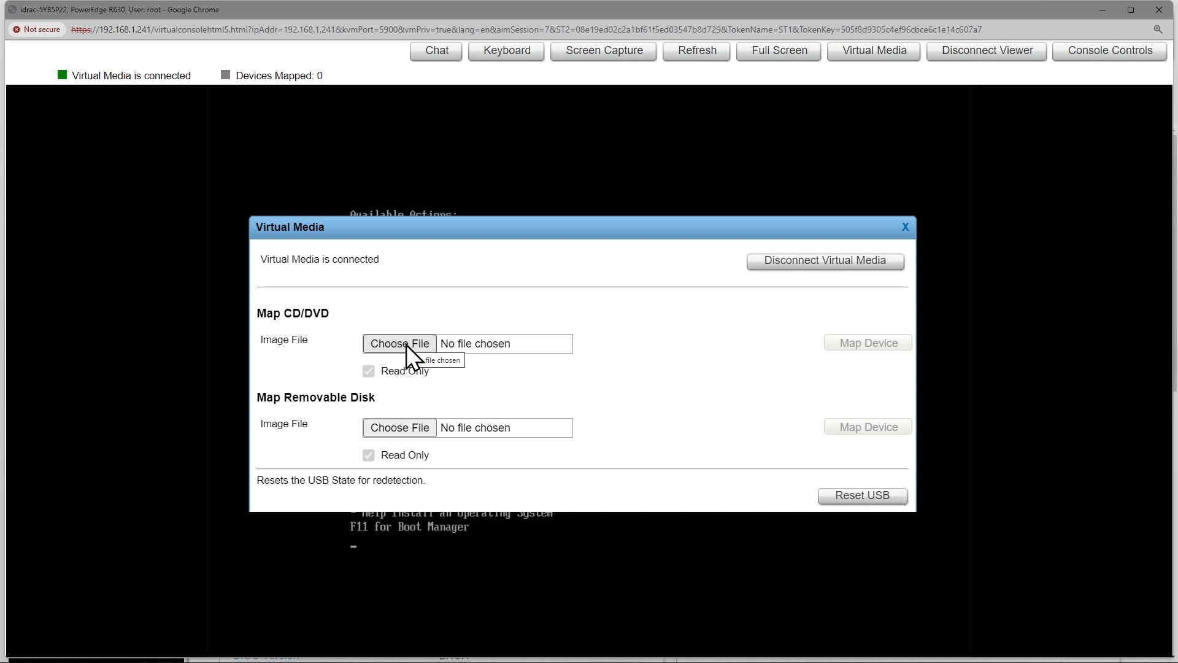
pyautogui.click(406, 344)
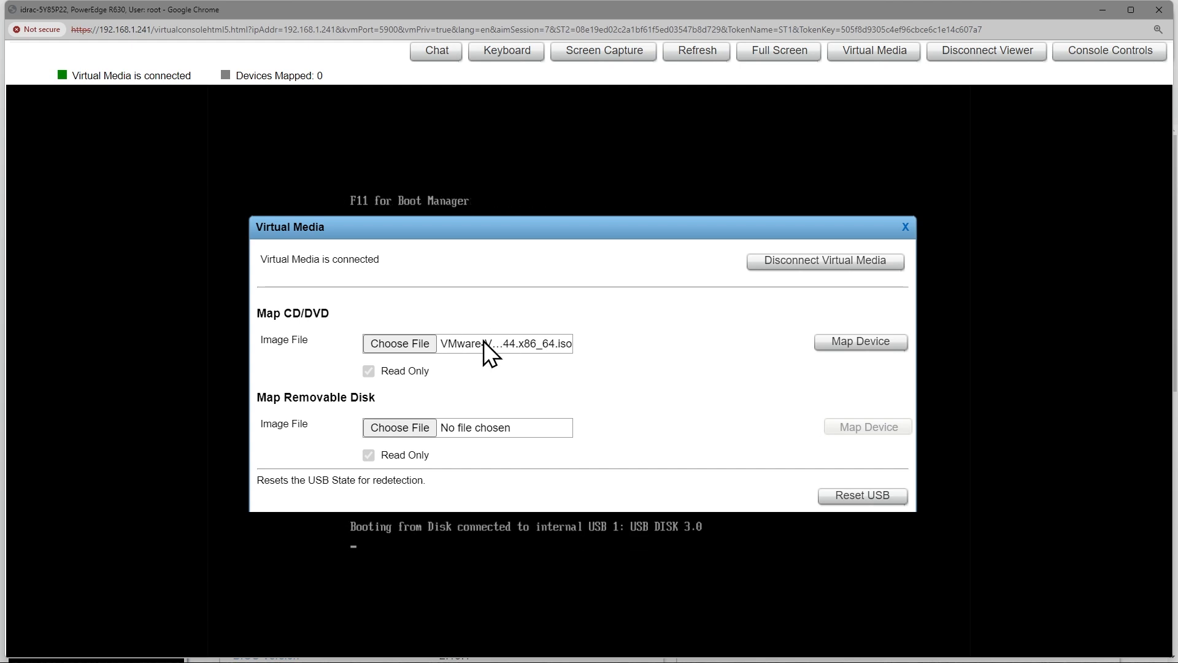
pyautogui.click(857, 343)
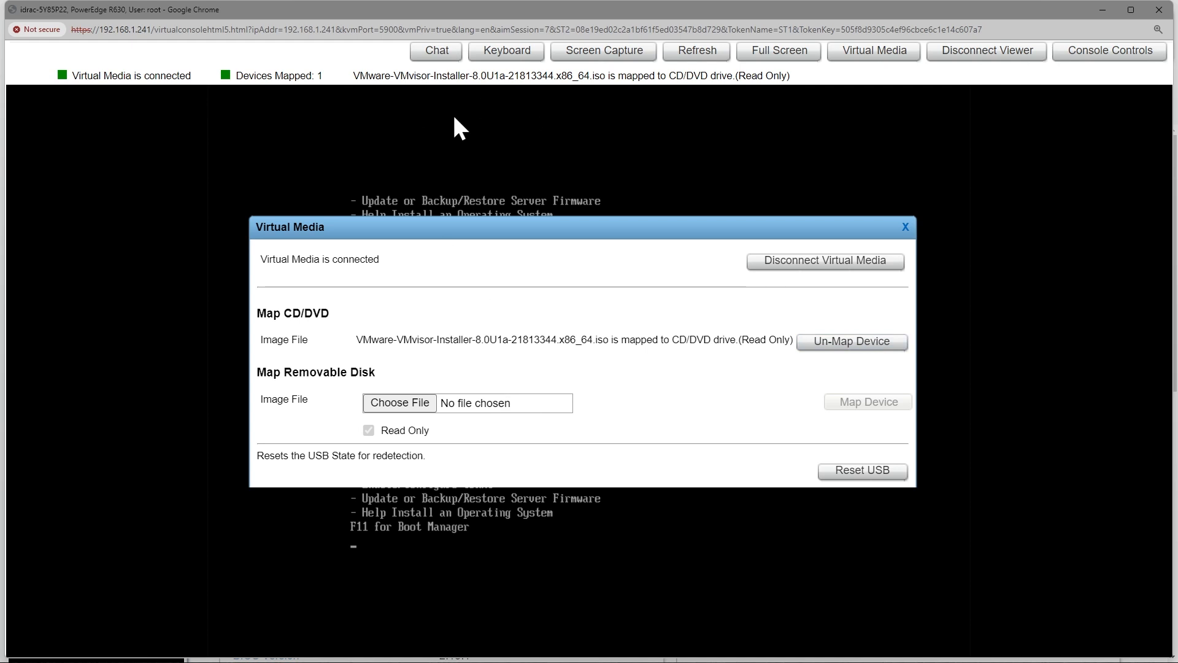
pyautogui.click(906, 228)
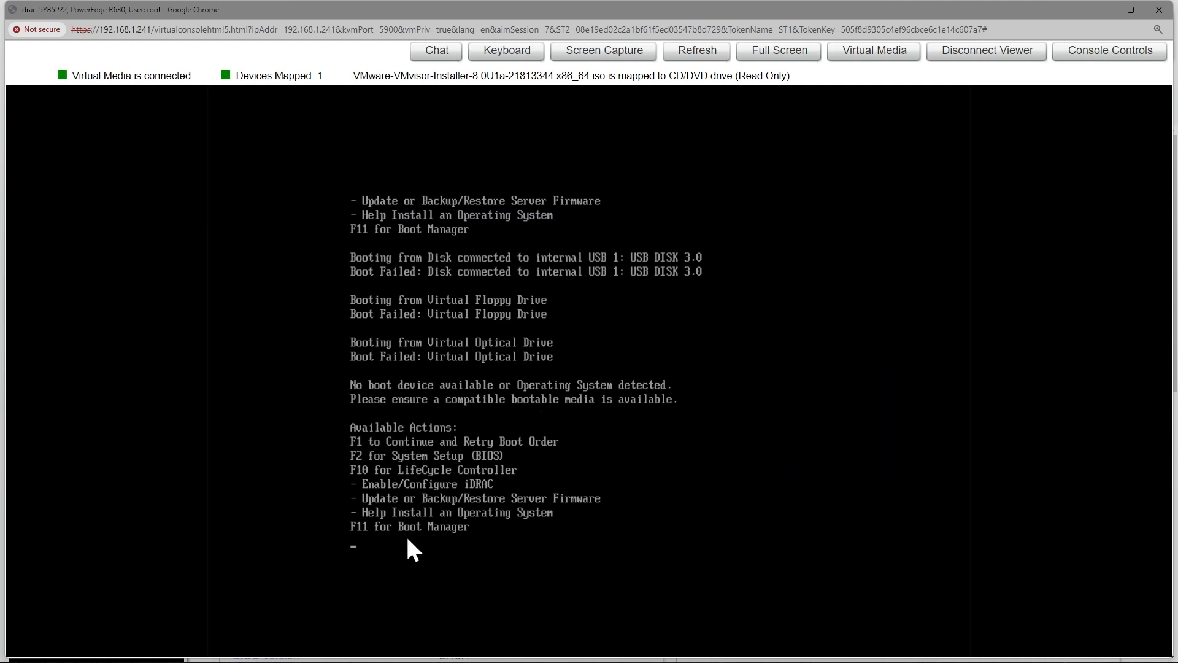
# Boot the server once from the Virtual Optical Drive through the Boot Manager's one-shot UEFI boot option
pyautogui.press('F11')
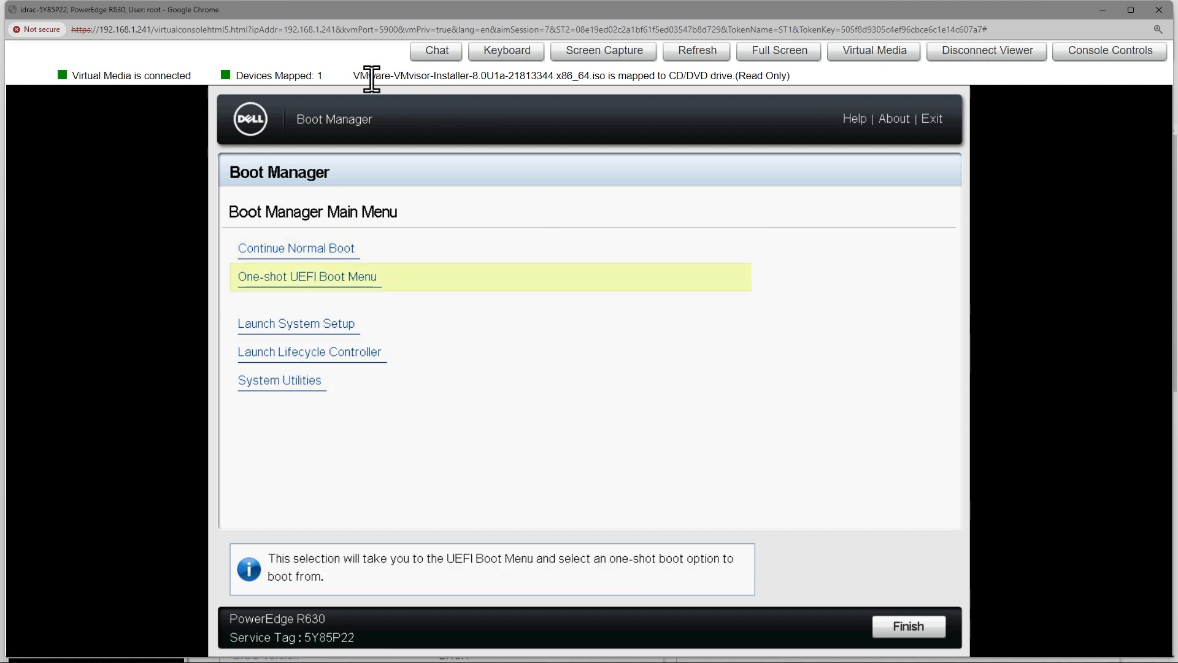
pyautogui.moveTo(803, 81); pyautogui.dragTo(840, 87)
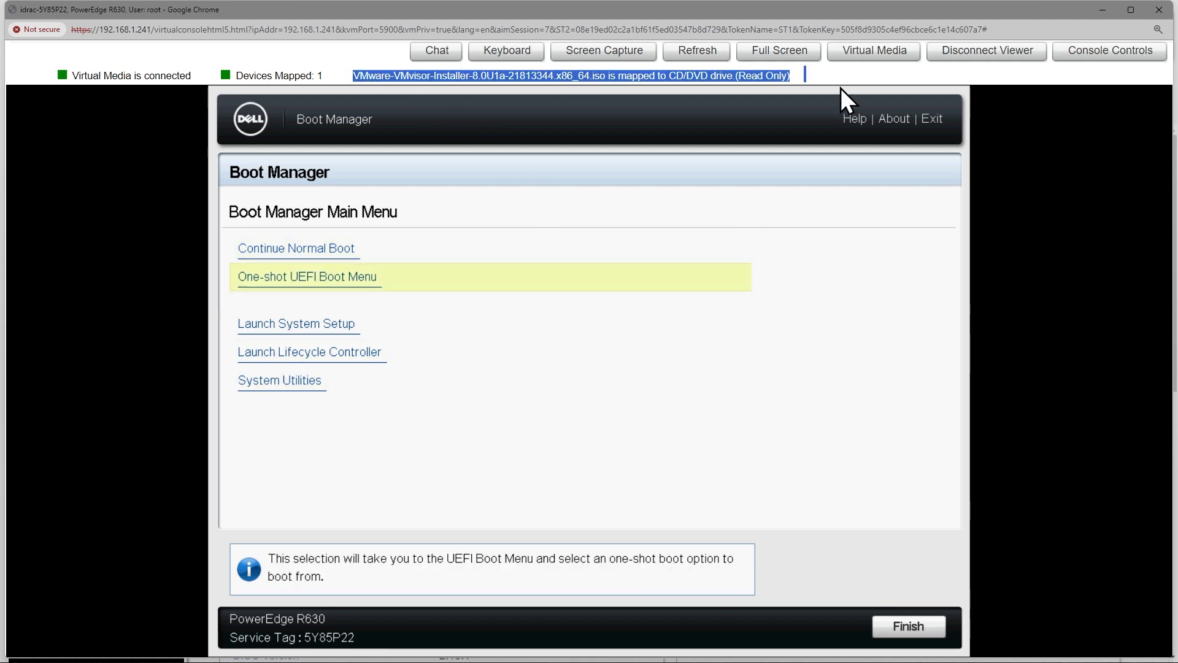
pyautogui.click(311, 277)
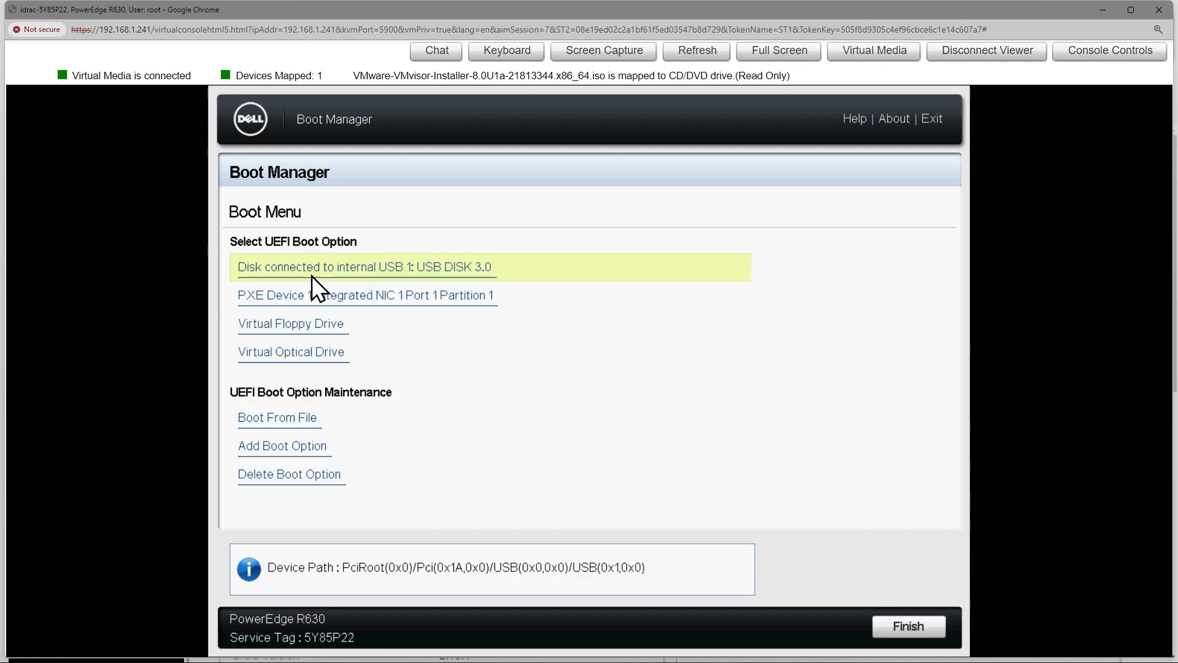
pyautogui.click(296, 351)
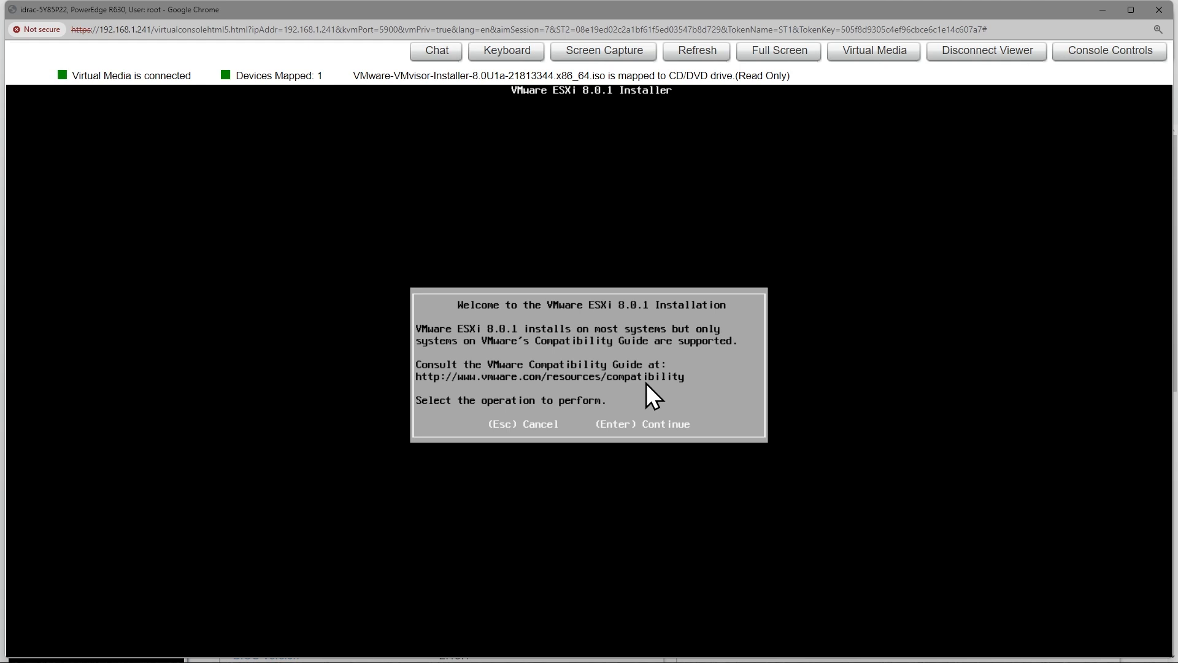
# Accept the ESXi license agreement and choose the USB DISK 3.0 device as the installation disk, allowing its data to be overwritten
pyautogui.press('Return')
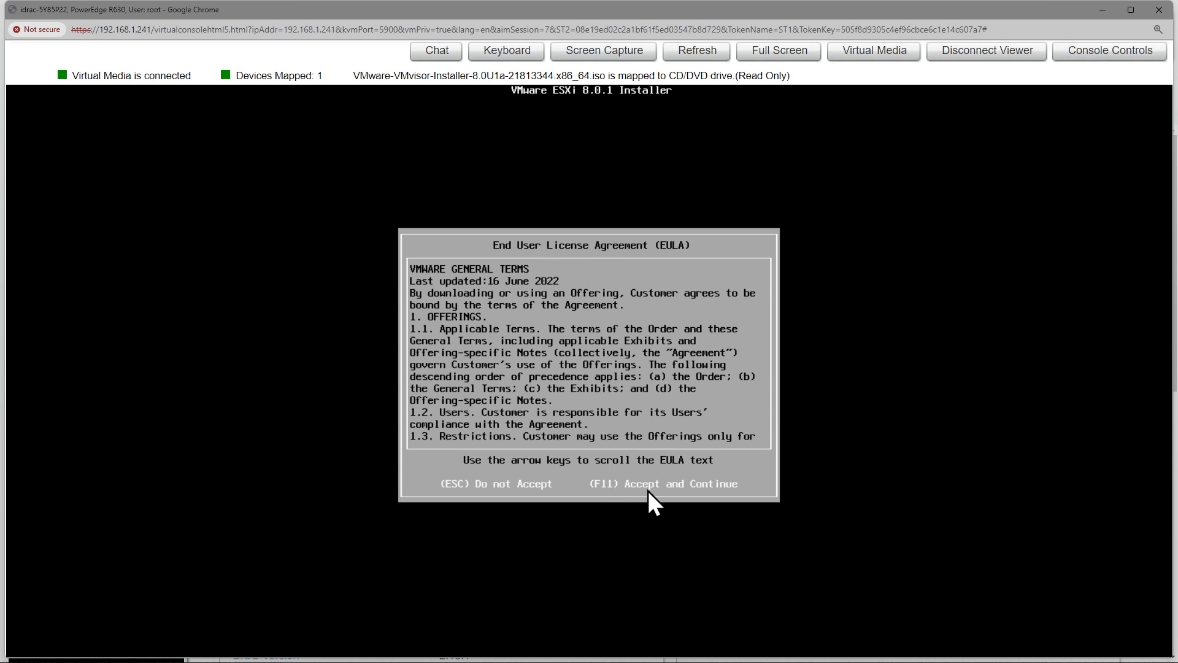
pyautogui.press('F11')
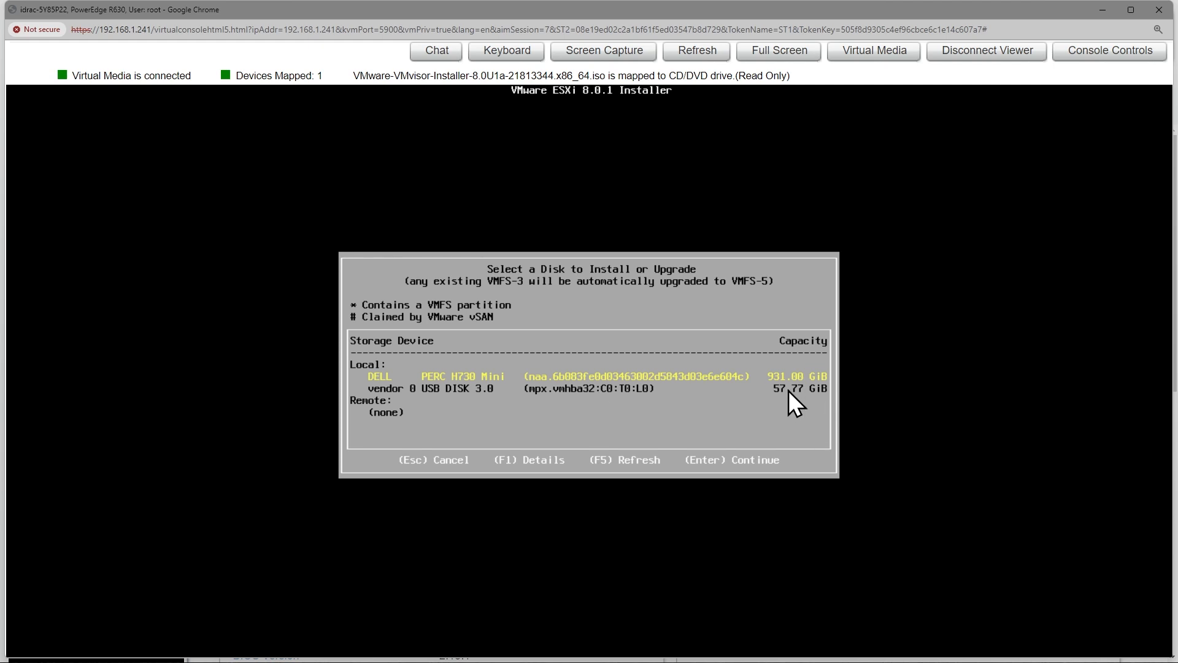
pyautogui.press('Down')
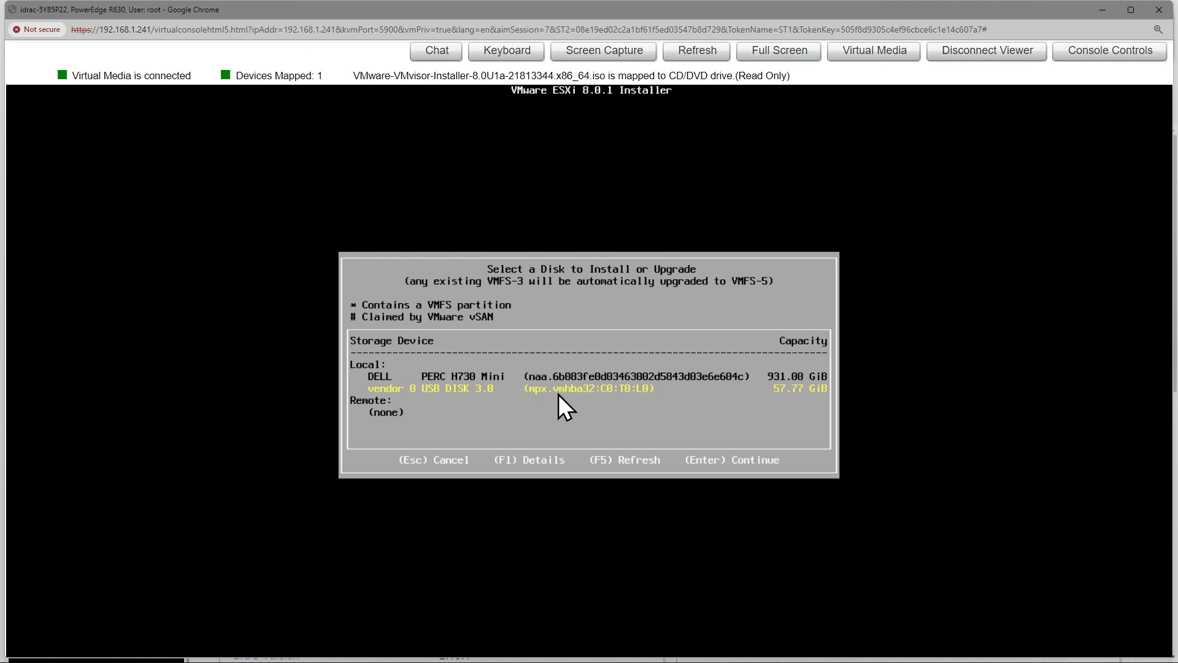
pyautogui.press('Return')
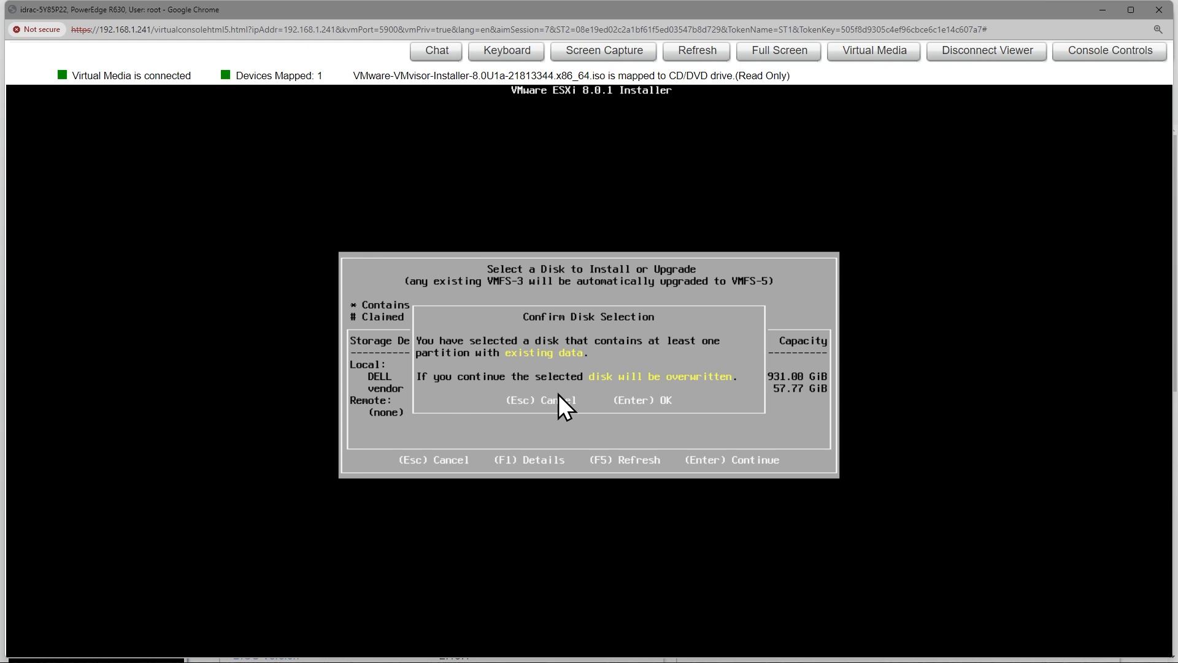
pyautogui.press('Return')
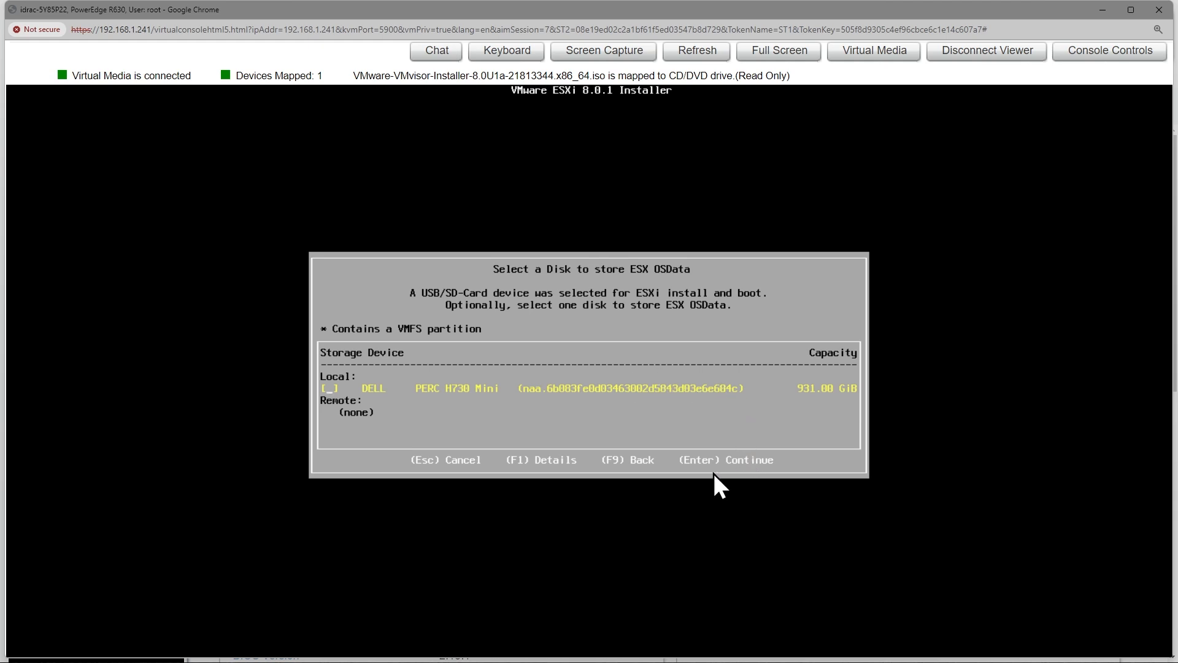
# Continue without selecting a disk for ESX OSData and accept the US Default keyboard layout
pyautogui.press('Return')
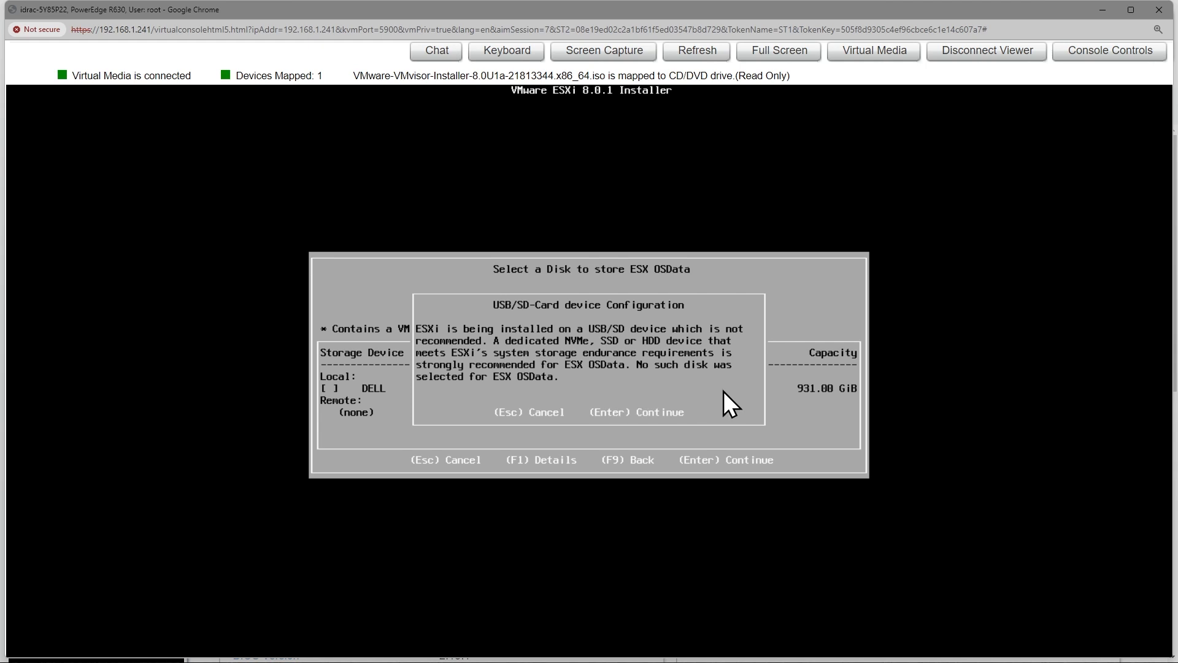
pyautogui.press('Return')
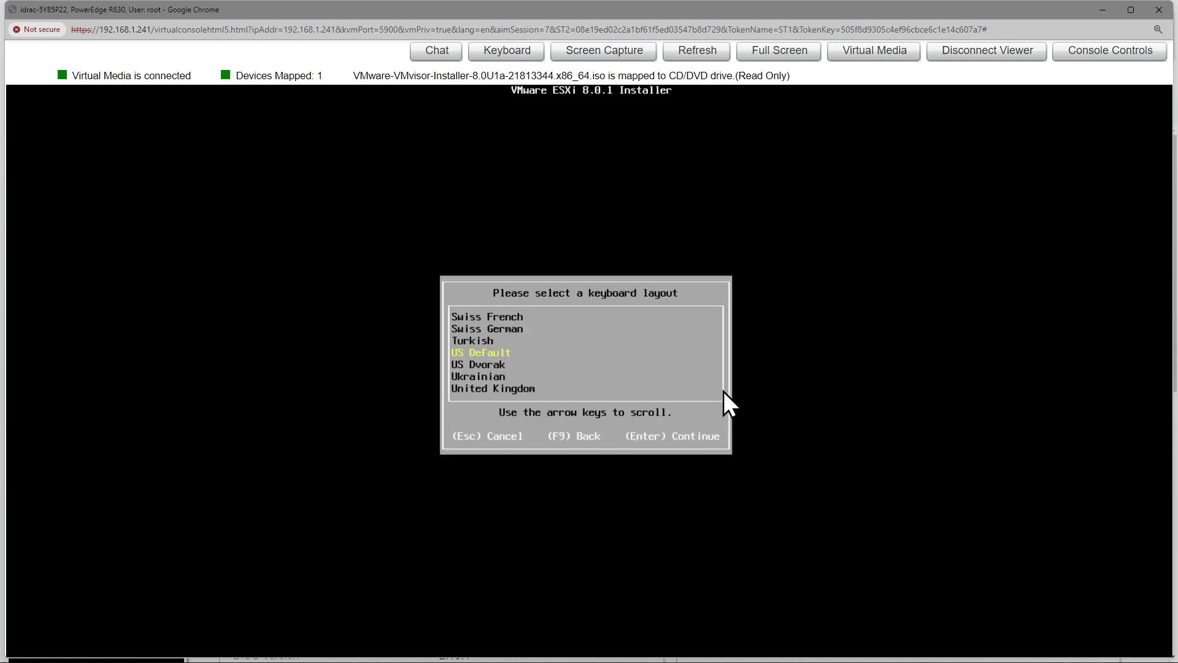
pyautogui.press('Return')
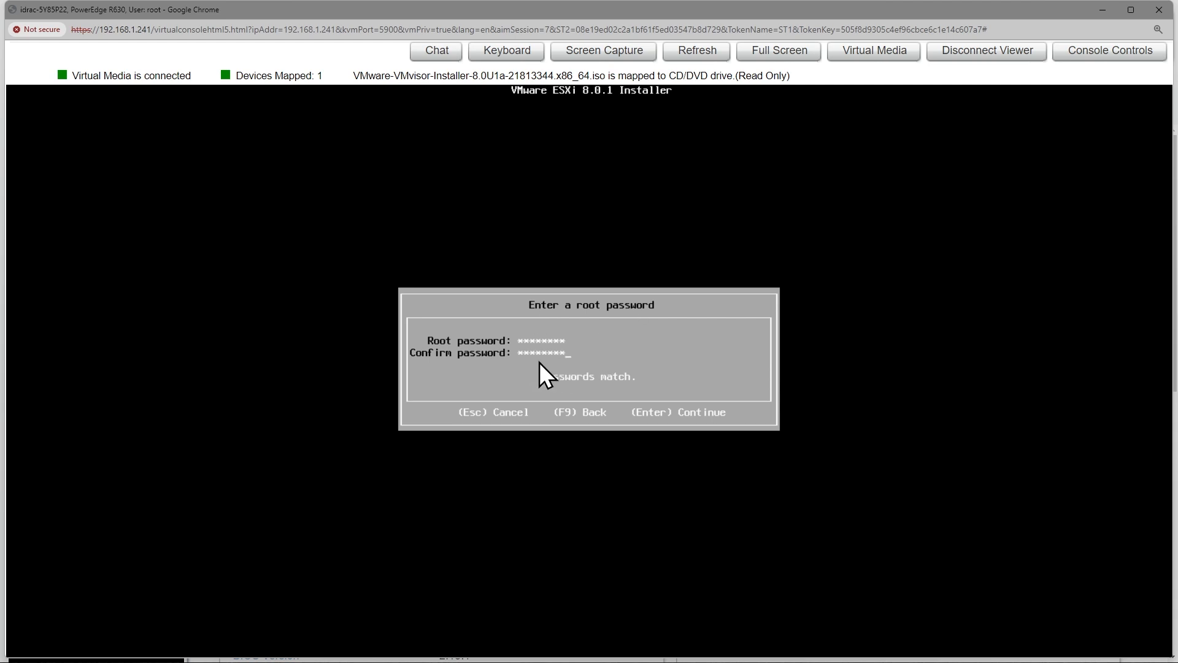
# Enter and confirm the root password, and force the unsupported ESXi 8.0.1 installation to start on the chosen USB disk
pyautogui.press('Return')
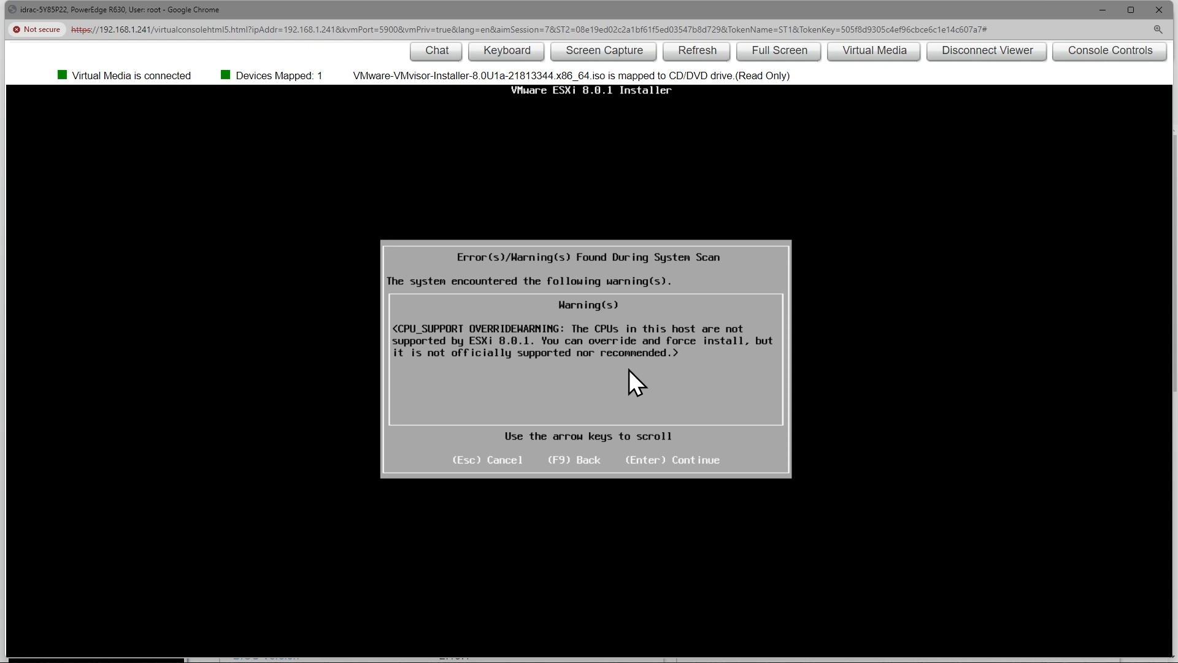
pyautogui.press('Return')
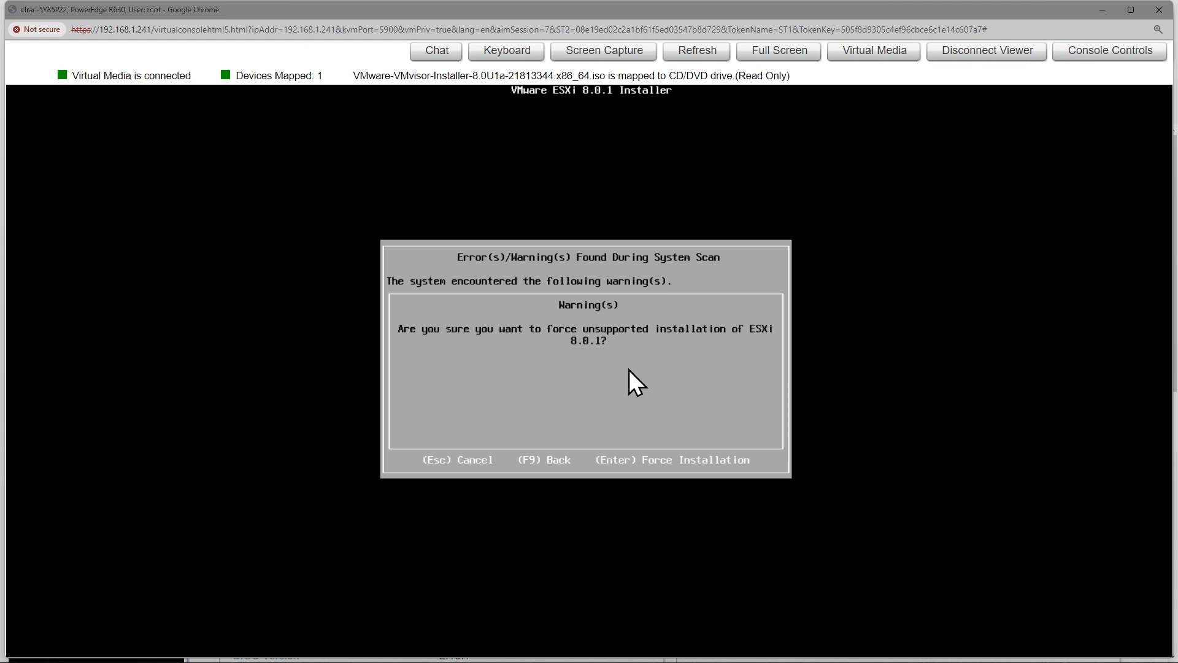
pyautogui.press('Return')
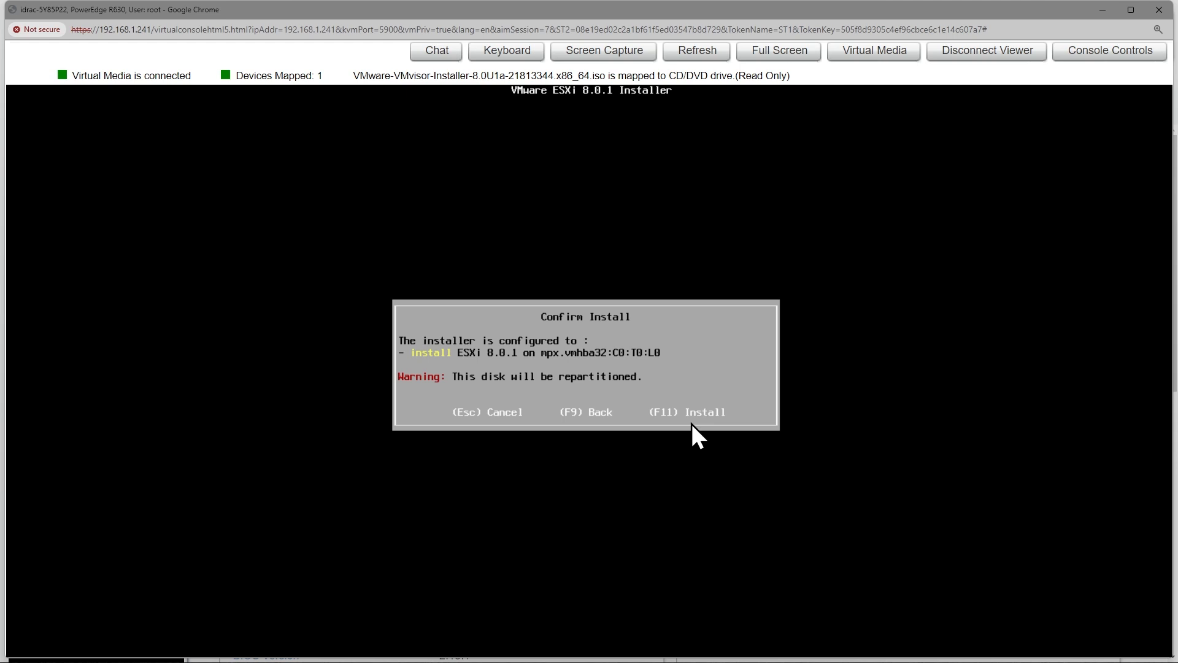
pyautogui.press('F11')
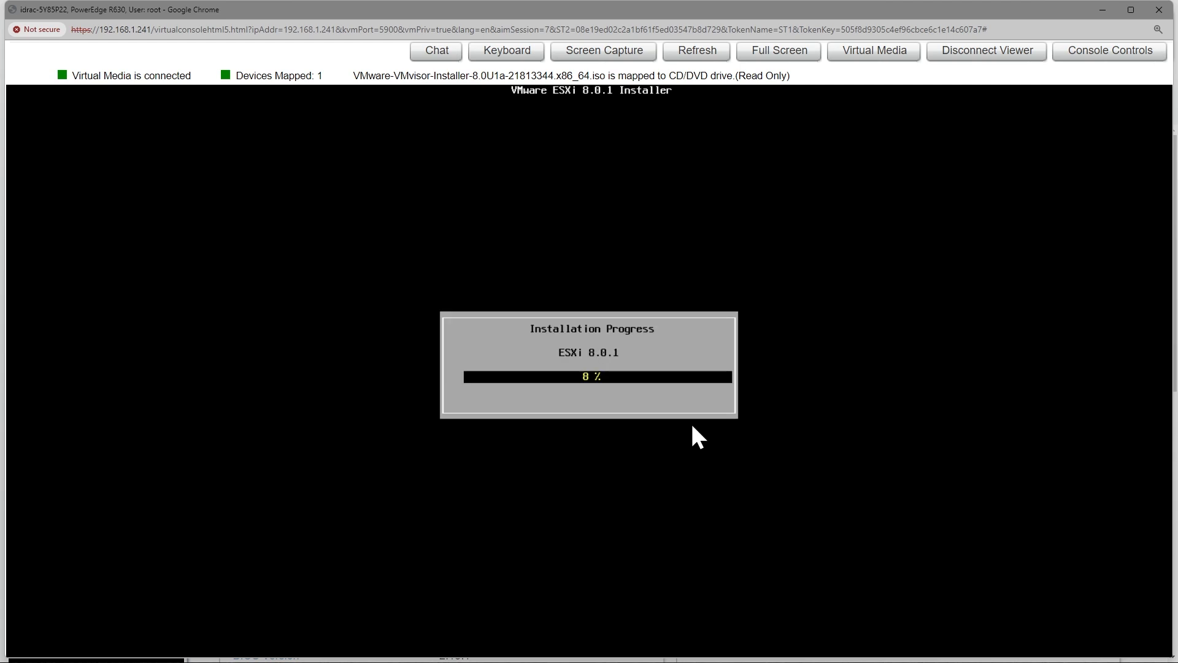
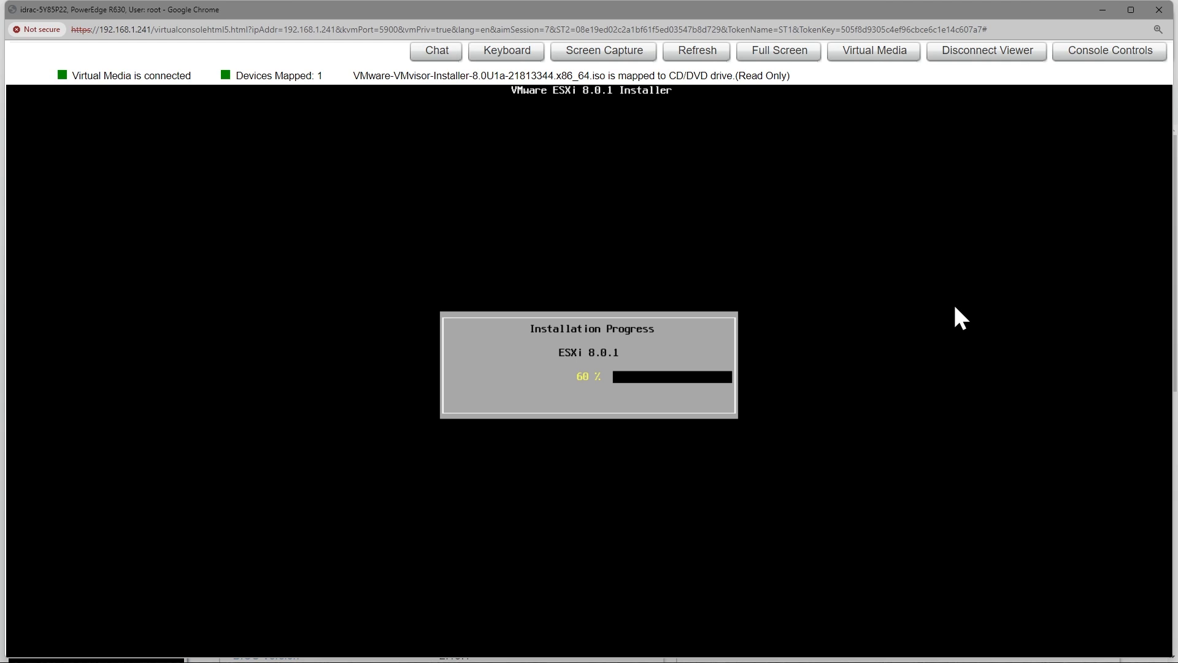
# Switch to the iDRAC page and open the Integrated NIC 1 details under the hardware's network devices
pyautogui.click(1012, 56)
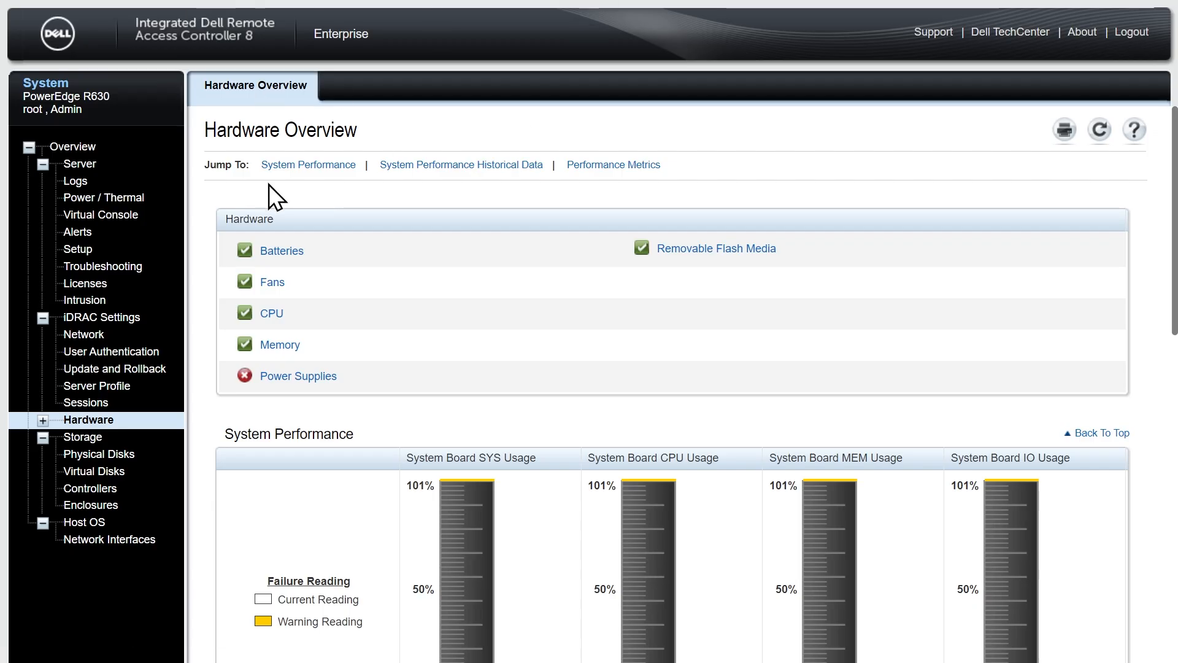
pyautogui.click(42, 421)
pyautogui.scroll(-2, 98, 448)
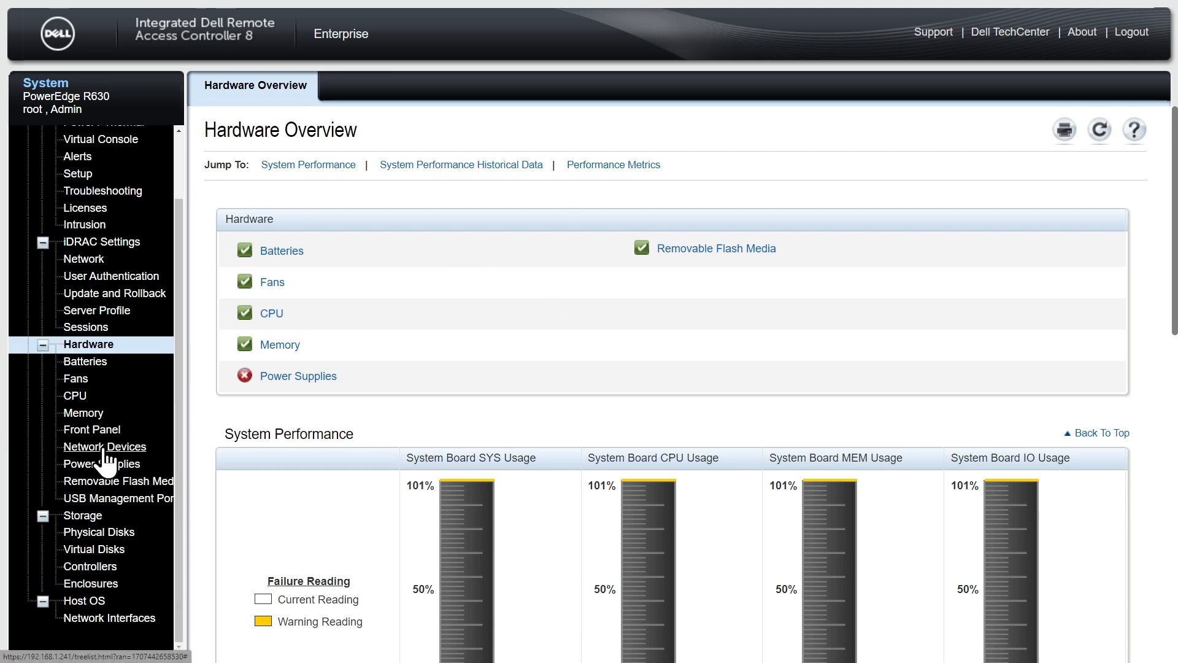
pyautogui.click(100, 447)
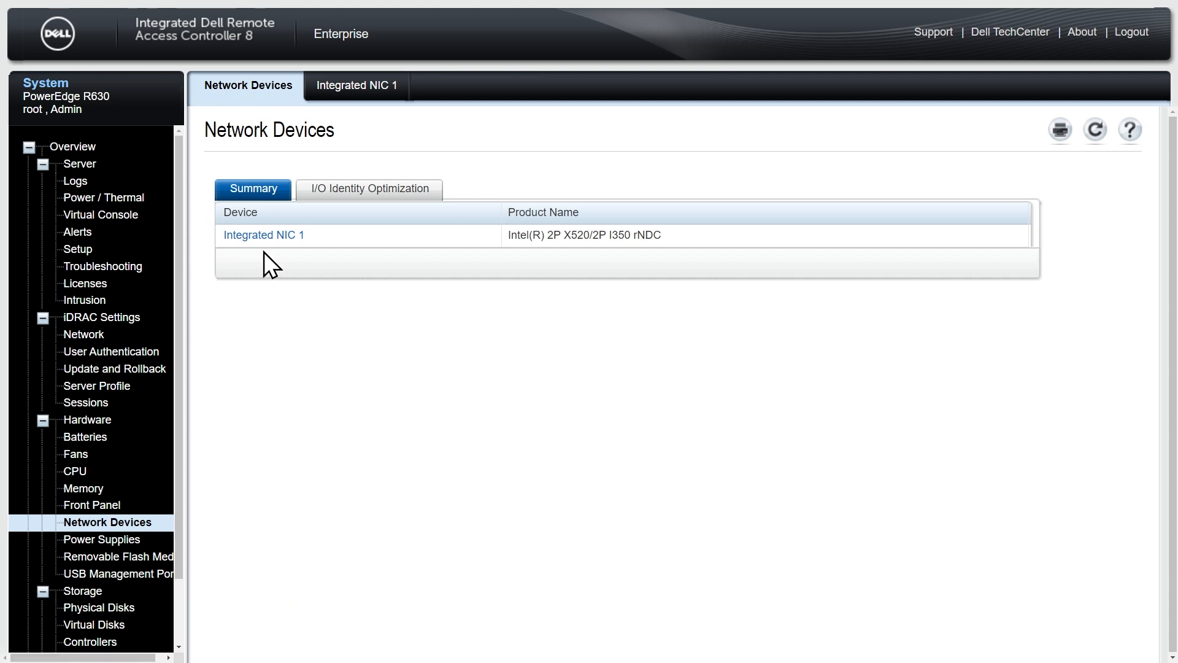
pyautogui.click(277, 236)
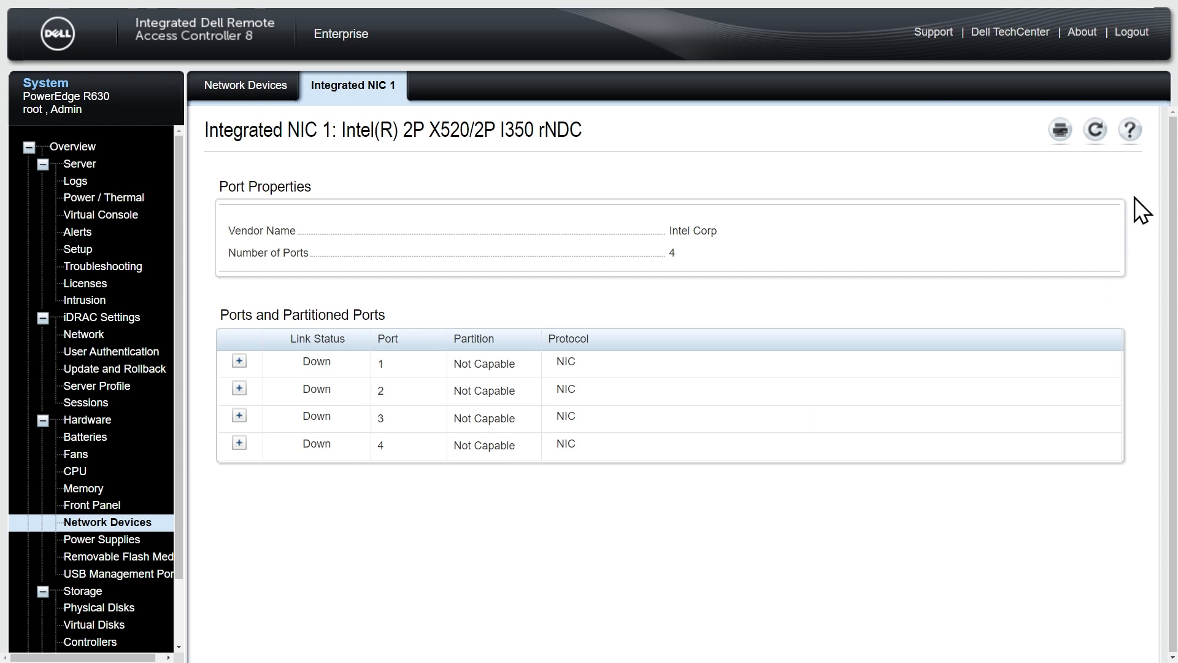
# Refresh the Integrated NIC 1 ports and examine the link connection details of port 4
pyautogui.click(1096, 129)
pyautogui.click(239, 444)
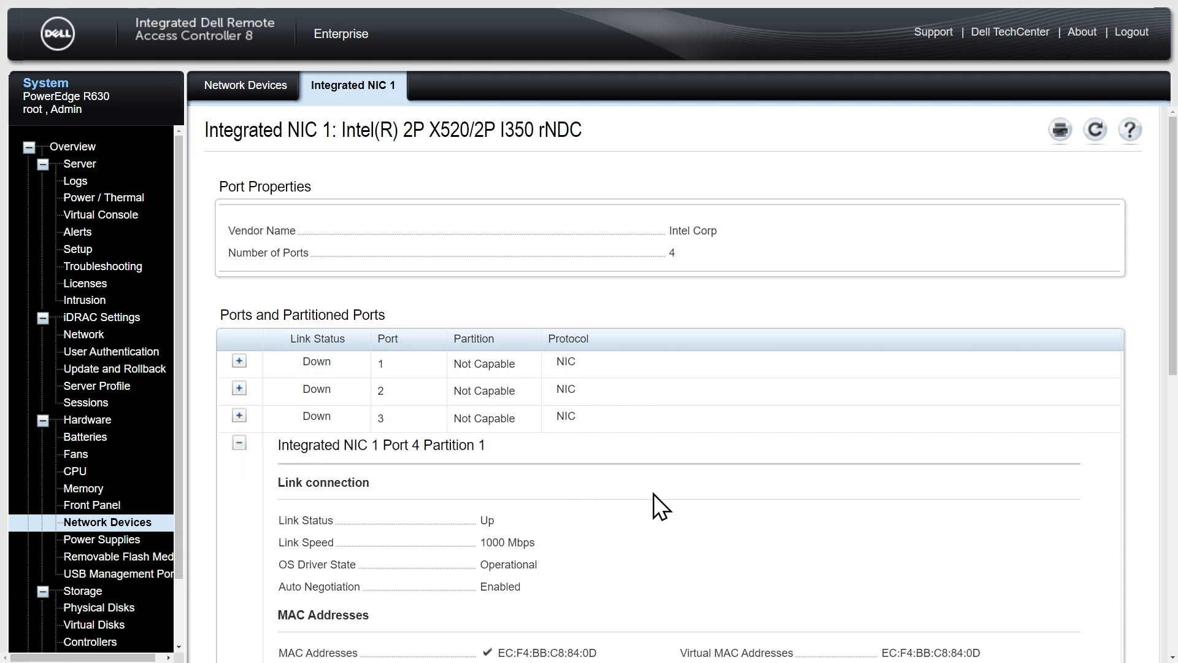
pyautogui.scroll(-3, 654, 493)
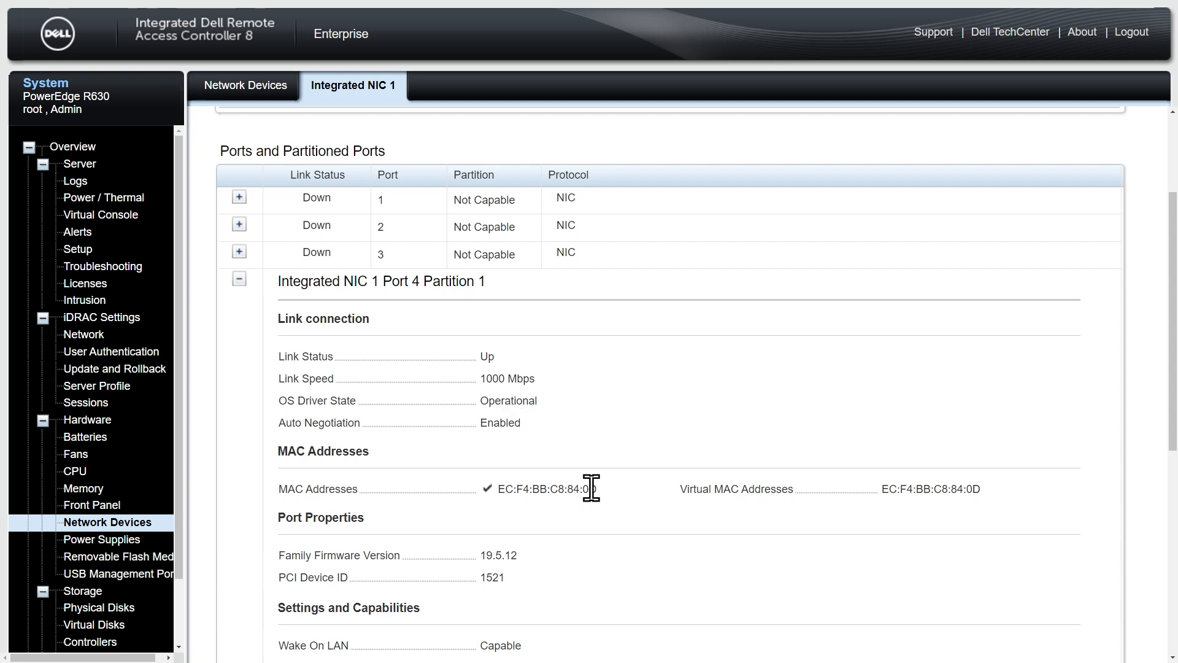
pyautogui.click(239, 280)
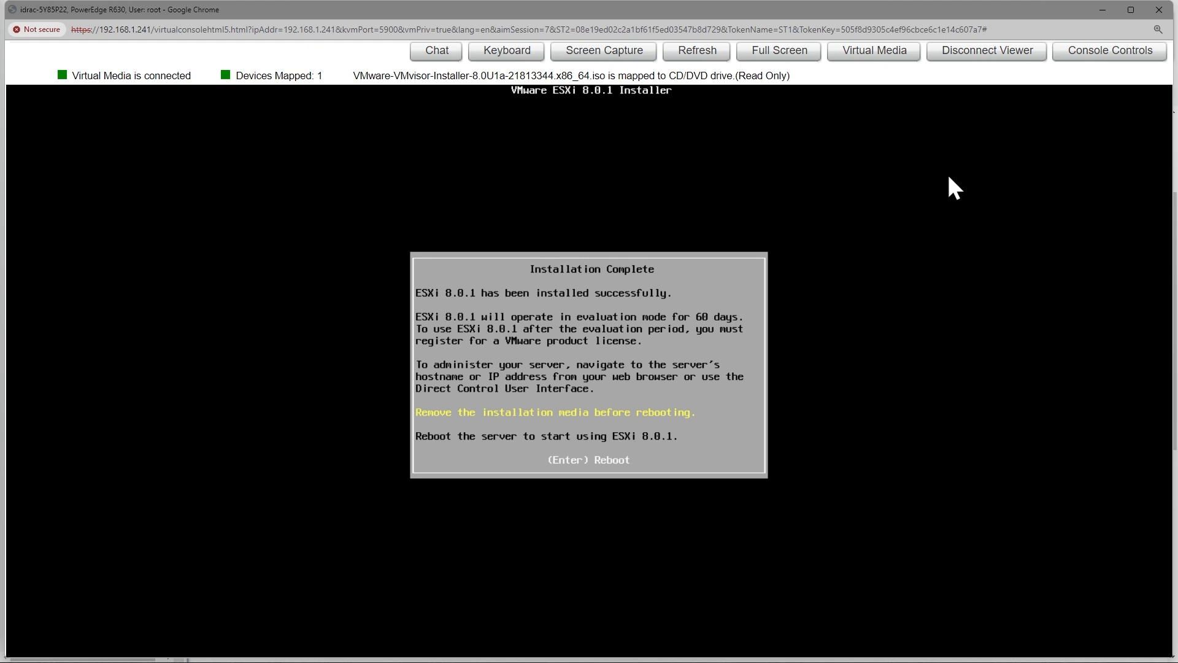
# Unmap the ESXi installer ISO from the virtual CD/DVD drive and reboot the server from the completed installation
pyautogui.click(872, 60)
pyautogui.click(851, 355)
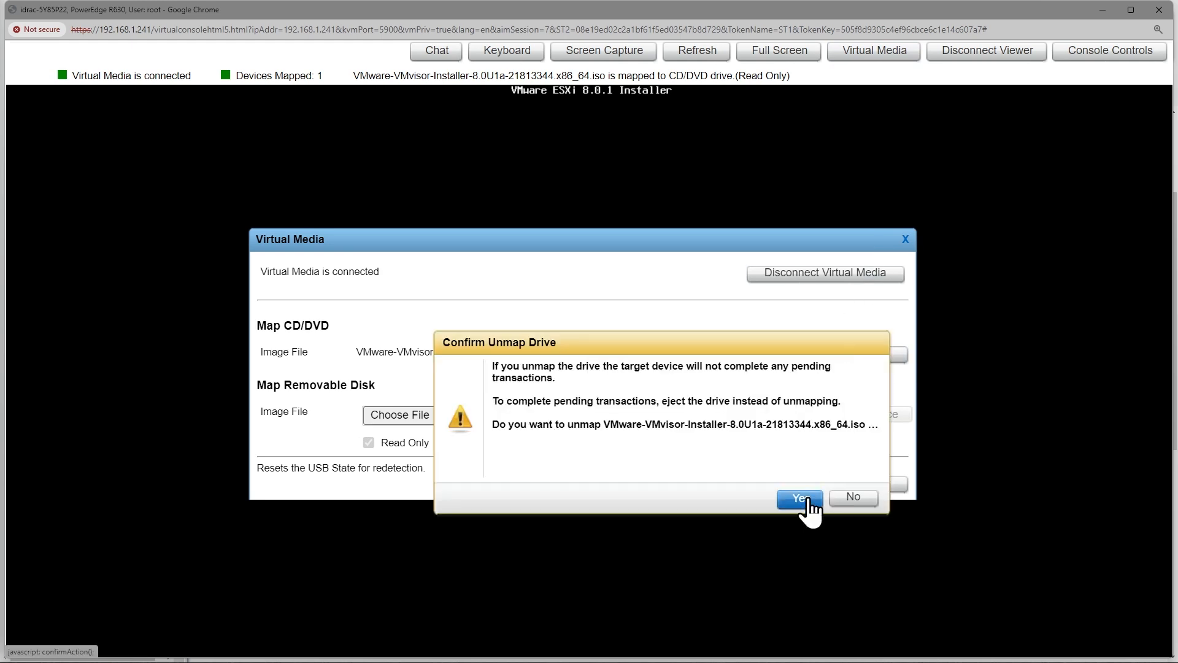
pyautogui.click(801, 498)
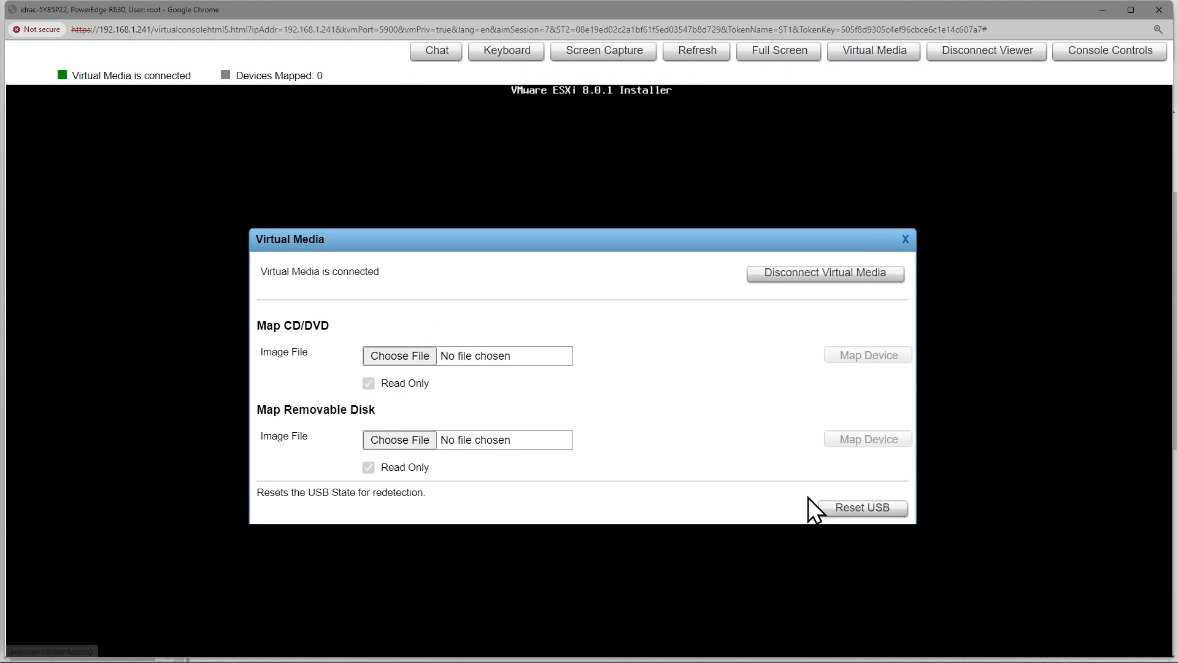
pyautogui.click(906, 241)
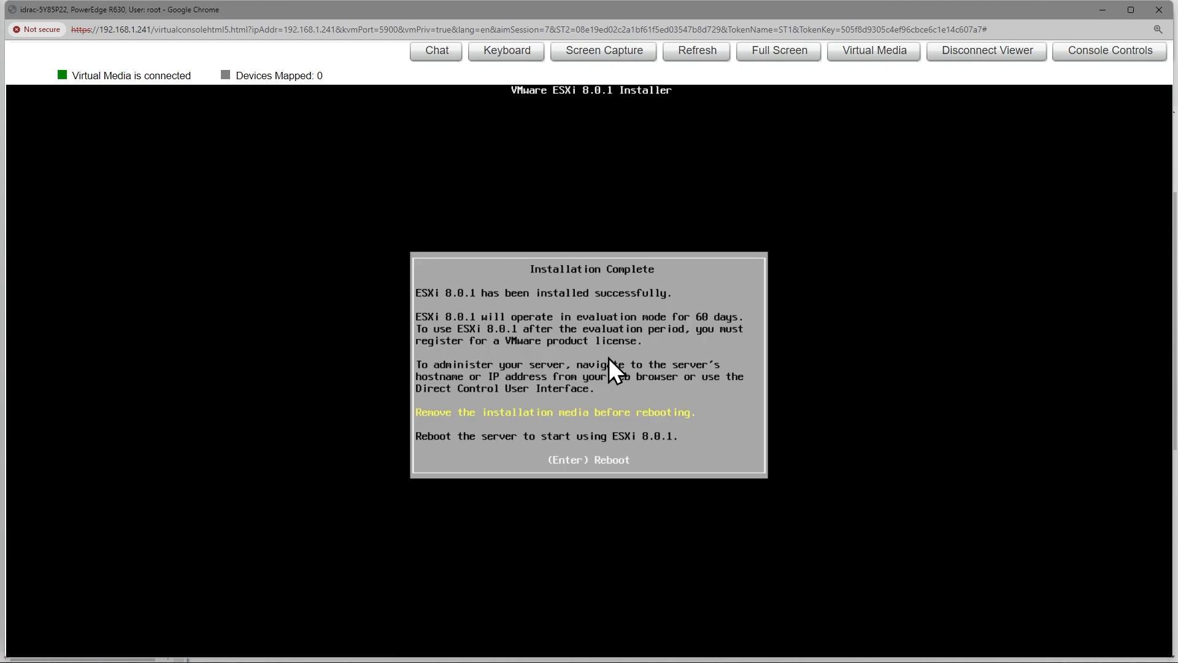
pyautogui.press('Return')
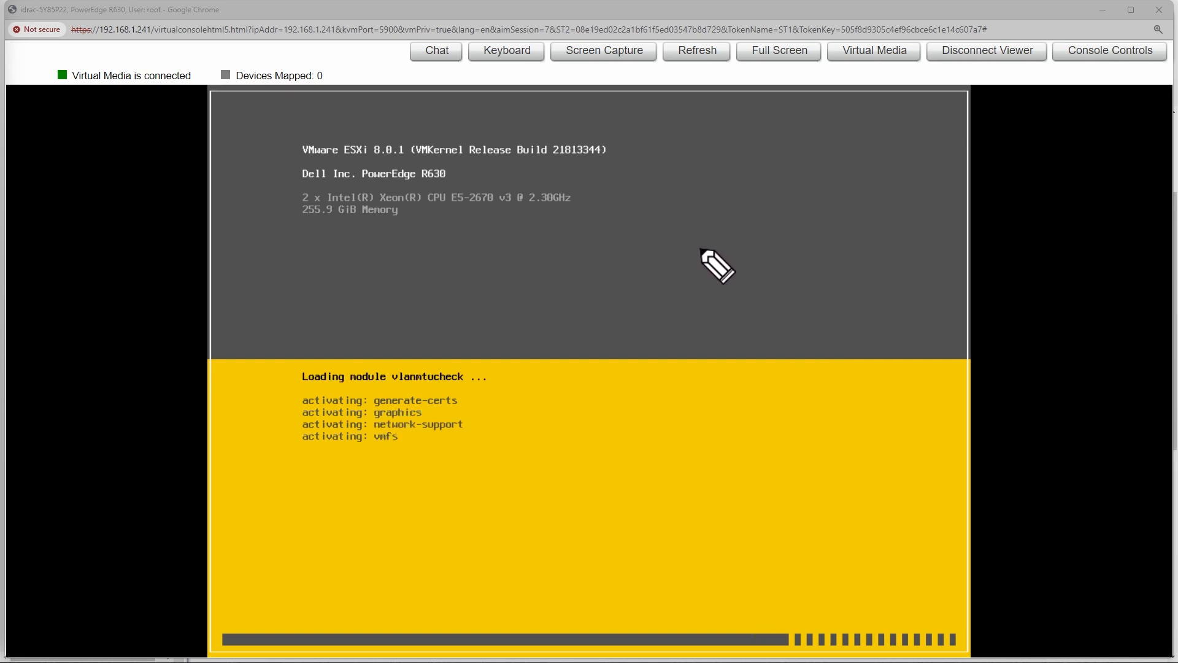
pyautogui.moveTo(702, 244)
pyautogui.mouseDown()
pyautogui.moveTo(698, 268)
pyautogui.moveTo(714, 264)
pyautogui.mouseUp()
pyautogui.moveTo(731, 242)
pyautogui.mouseDown()
pyautogui.moveTo(805, 222)
pyautogui.moveTo(812, 239)
pyautogui.moveTo(853, 192)
pyautogui.moveTo(853, 225)
pyautogui.moveTo(867, 205)
pyautogui.moveTo(888, 211)
pyautogui.mouseUp()
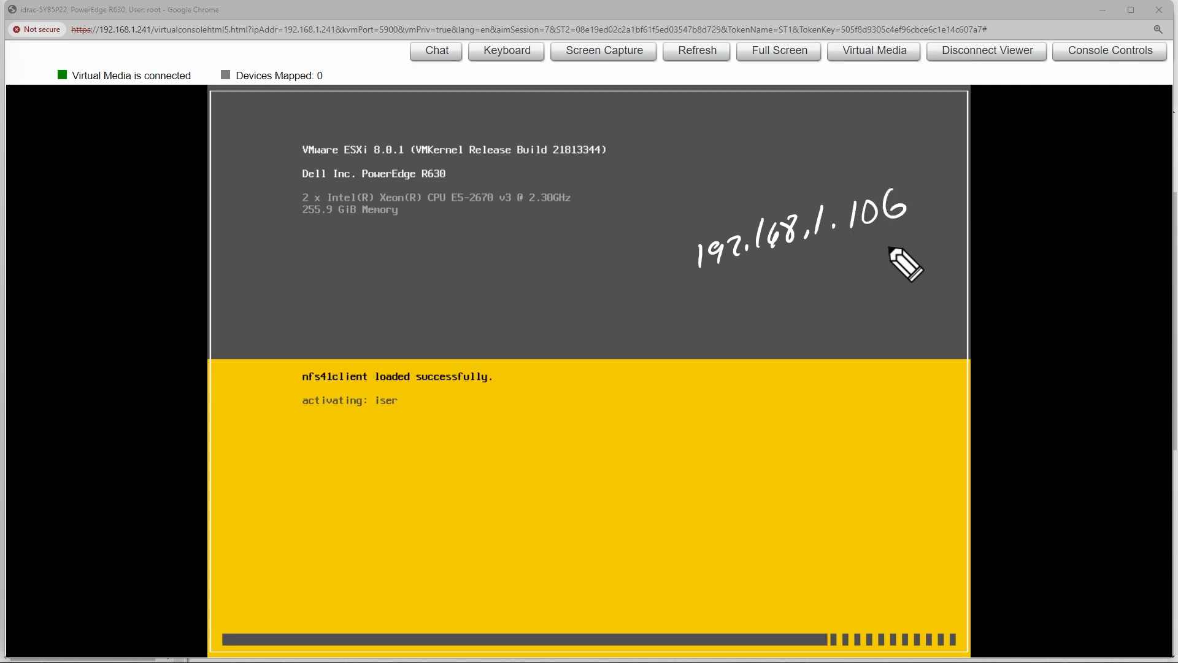
pyautogui.moveTo(804, 298)
pyautogui.mouseDown()
pyautogui.moveTo(827, 265)
pyautogui.moveTo(826, 282)
pyautogui.mouseUp()
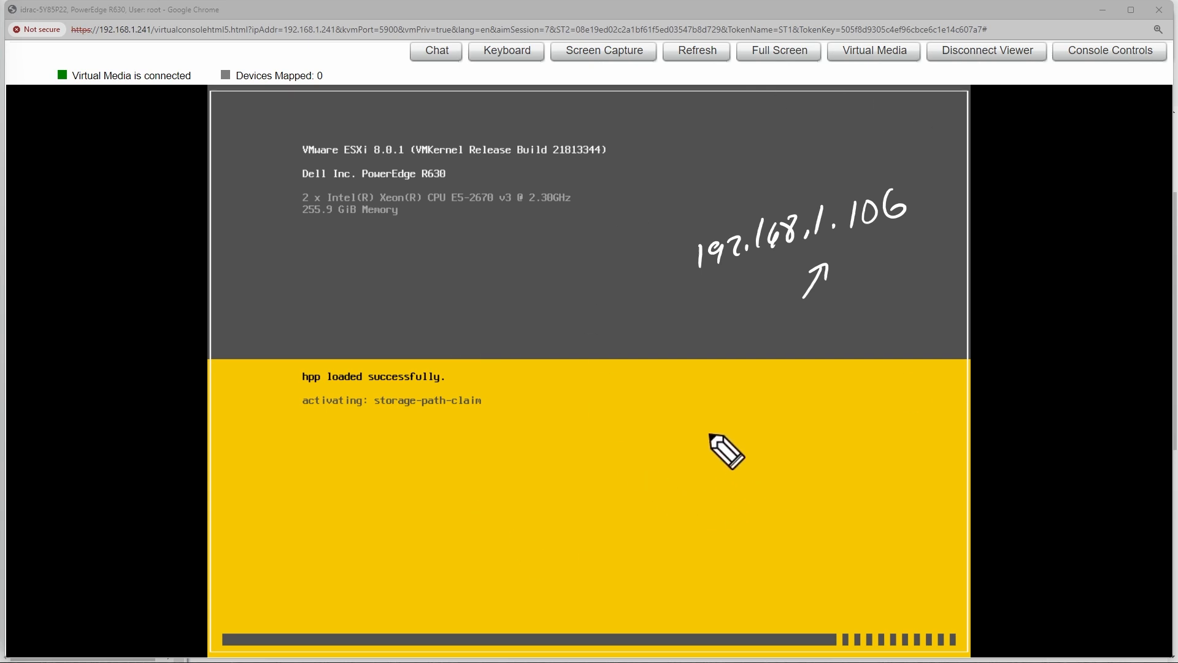
pyautogui.moveTo(250, 285)
pyautogui.mouseDown()
pyautogui.moveTo(281, 275)
pyautogui.moveTo(255, 237)
pyautogui.moveTo(264, 221)
pyautogui.moveTo(289, 231)
pyautogui.moveTo(318, 222)
pyautogui.mouseUp()
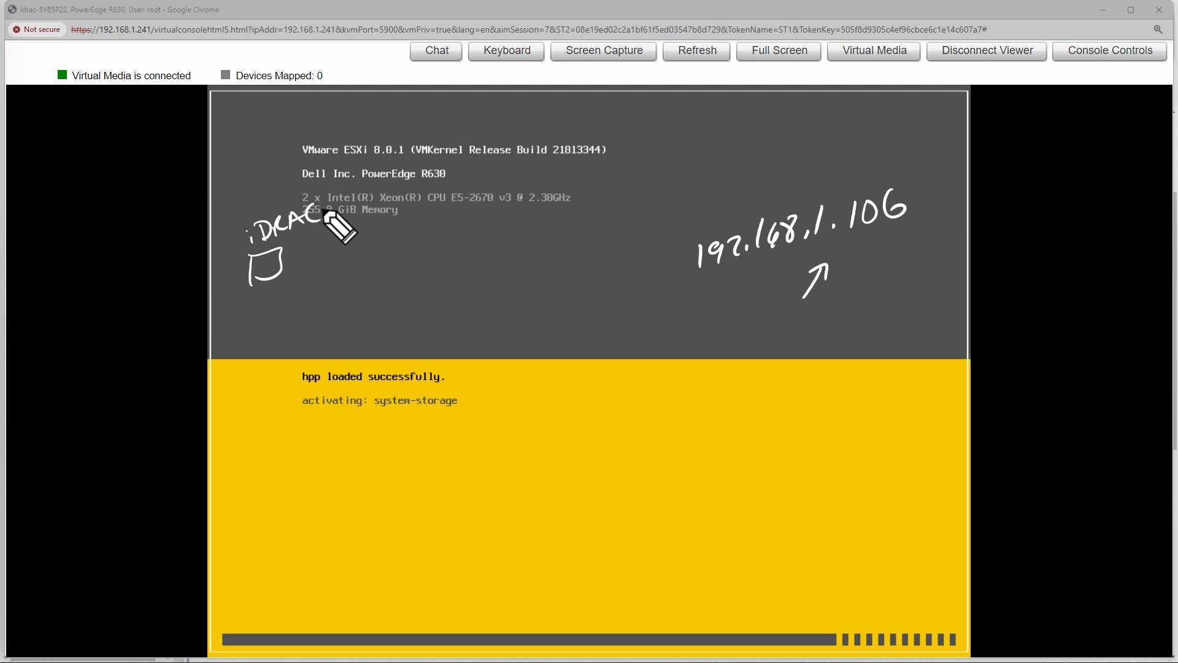
pyautogui.moveTo(290, 349); pyautogui.dragTo(279, 288)
pyautogui.moveTo(265, 317); pyautogui.dragTo(291, 305)
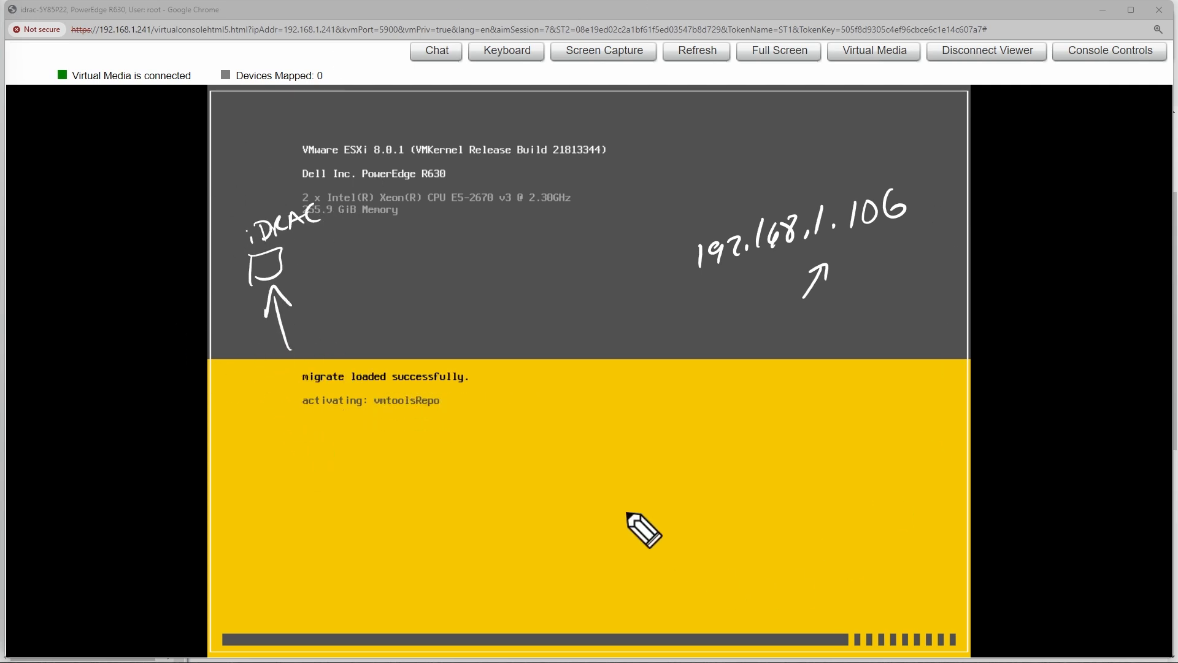
pyautogui.click(304, 278)
pyautogui.moveTo(310, 263); pyautogui.dragTo(319, 270)
pyautogui.moveTo(326, 250); pyautogui.dragTo(337, 260)
pyautogui.moveTo(345, 238); pyautogui.dragTo(346, 269)
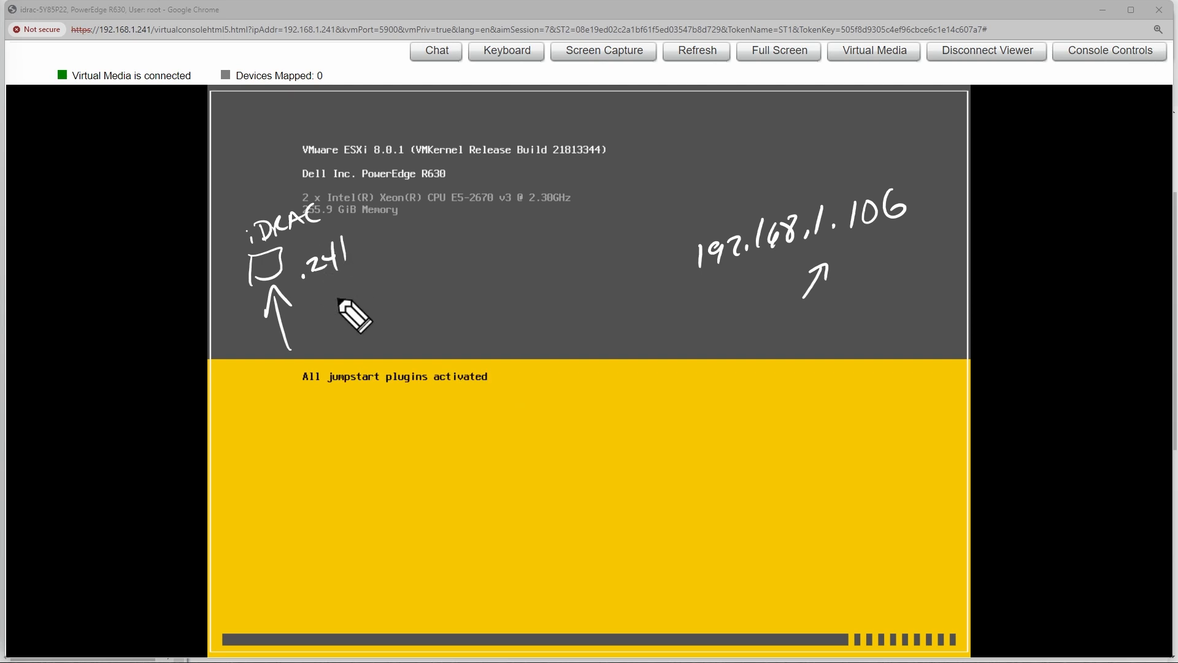
pyautogui.moveTo(369, 356)
pyautogui.mouseDown()
pyautogui.moveTo(264, 161)
pyautogui.moveTo(347, 161)
pyautogui.mouseUp()
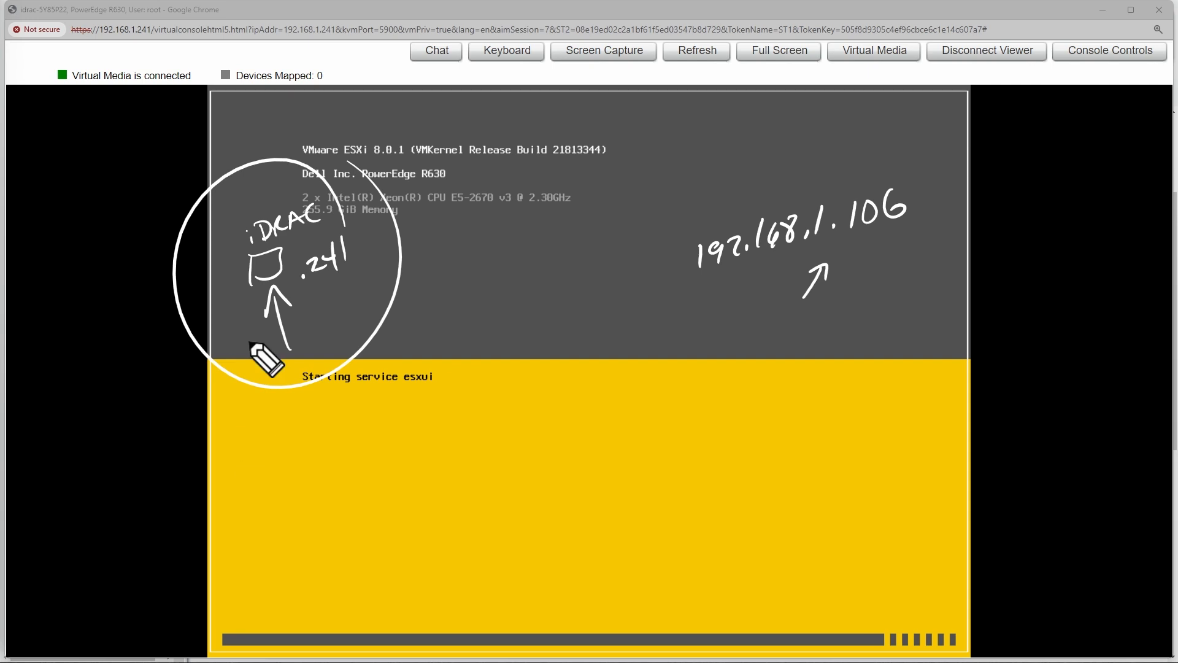
pyautogui.moveTo(766, 329)
pyautogui.mouseDown()
pyautogui.moveTo(760, 146)
pyautogui.moveTo(740, 379)
pyautogui.mouseUp()
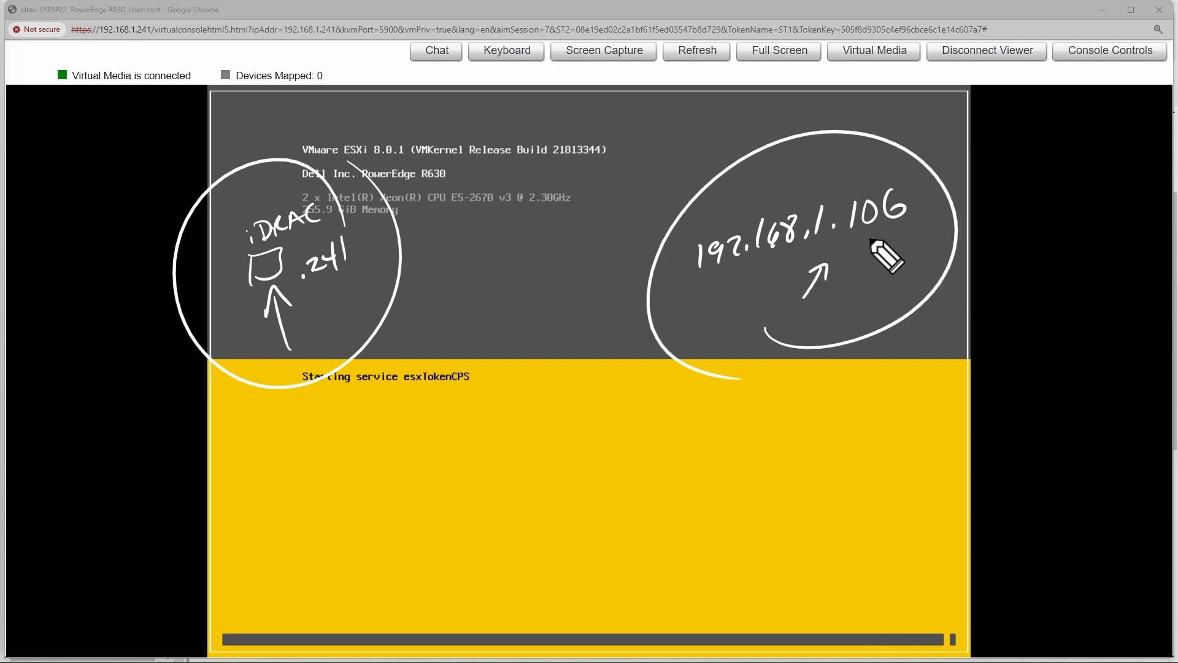
pyautogui.moveTo(853, 244); pyautogui.dragTo(916, 226)
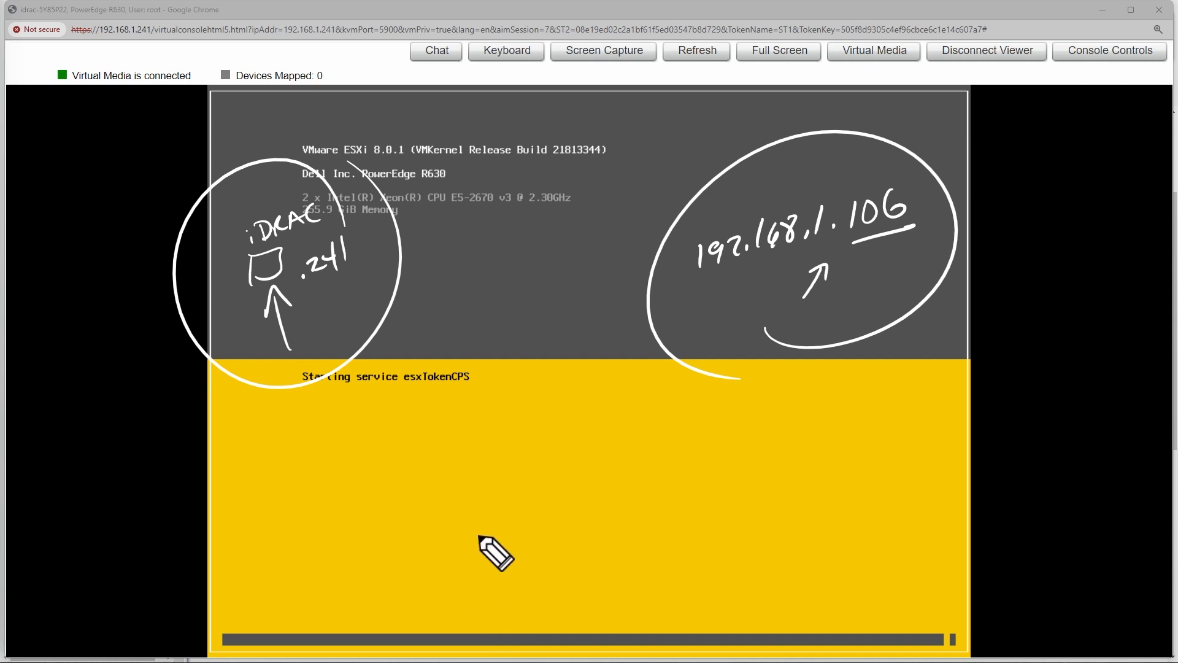
pyautogui.moveTo(515, 285)
pyautogui.mouseDown()
pyautogui.moveTo(598, 270)
pyautogui.moveTo(559, 250)
pyautogui.mouseUp()
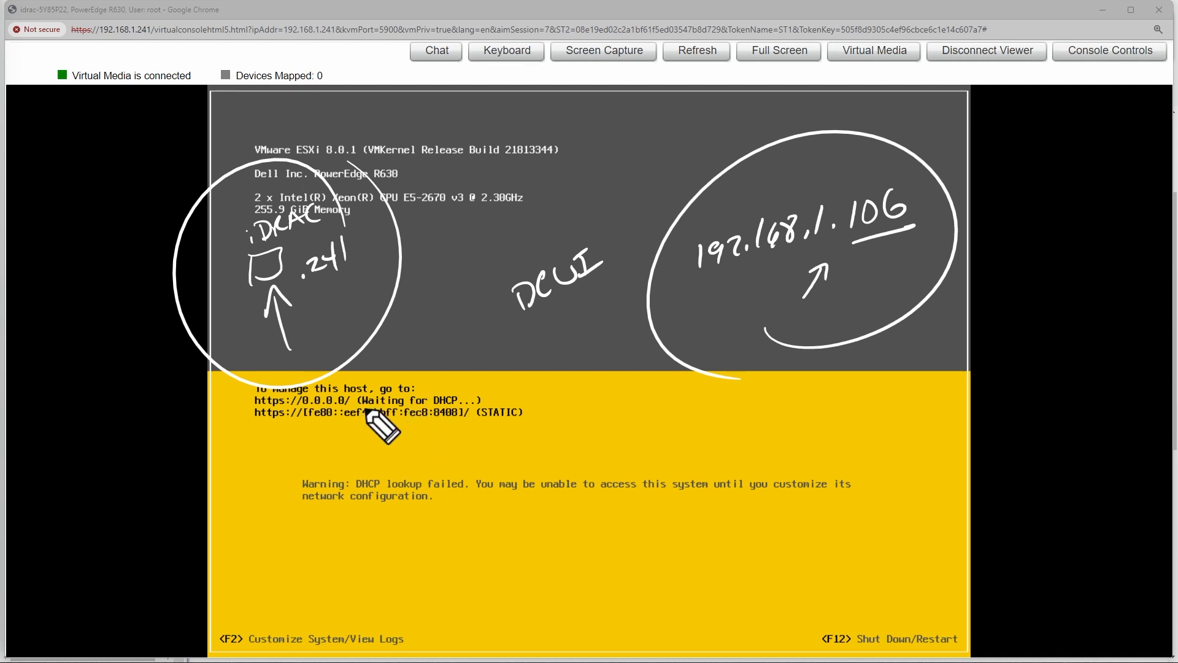
pyautogui.moveTo(362, 407); pyautogui.dragTo(455, 411)
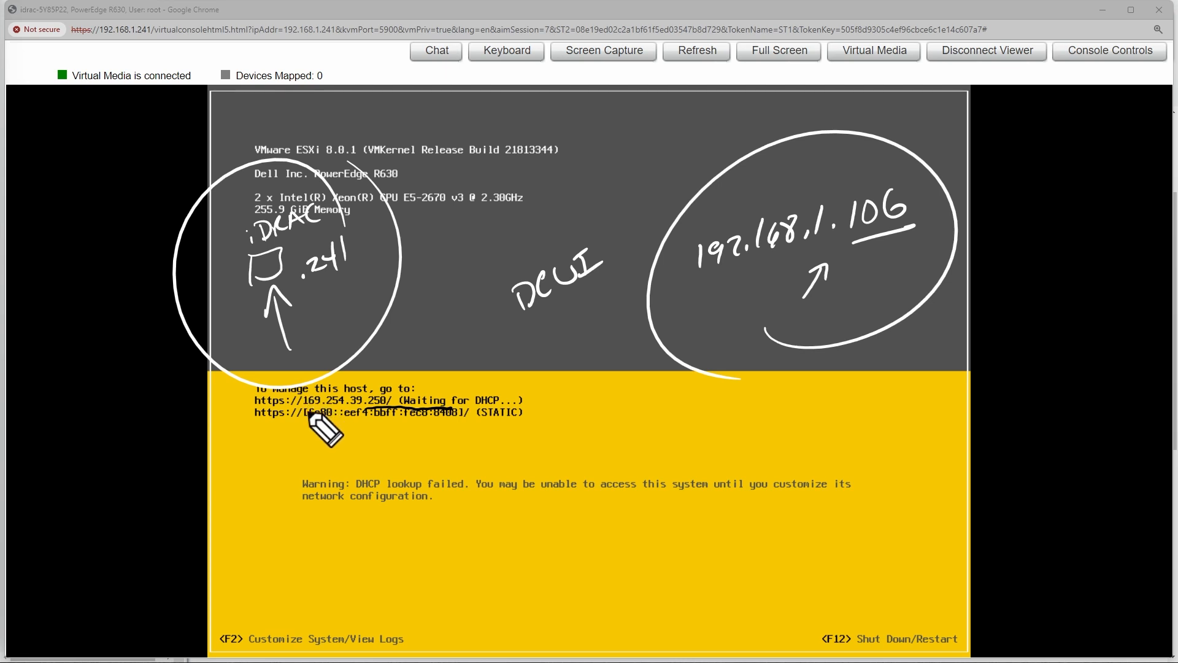
pyautogui.moveTo(303, 406); pyautogui.dragTo(320, 409)
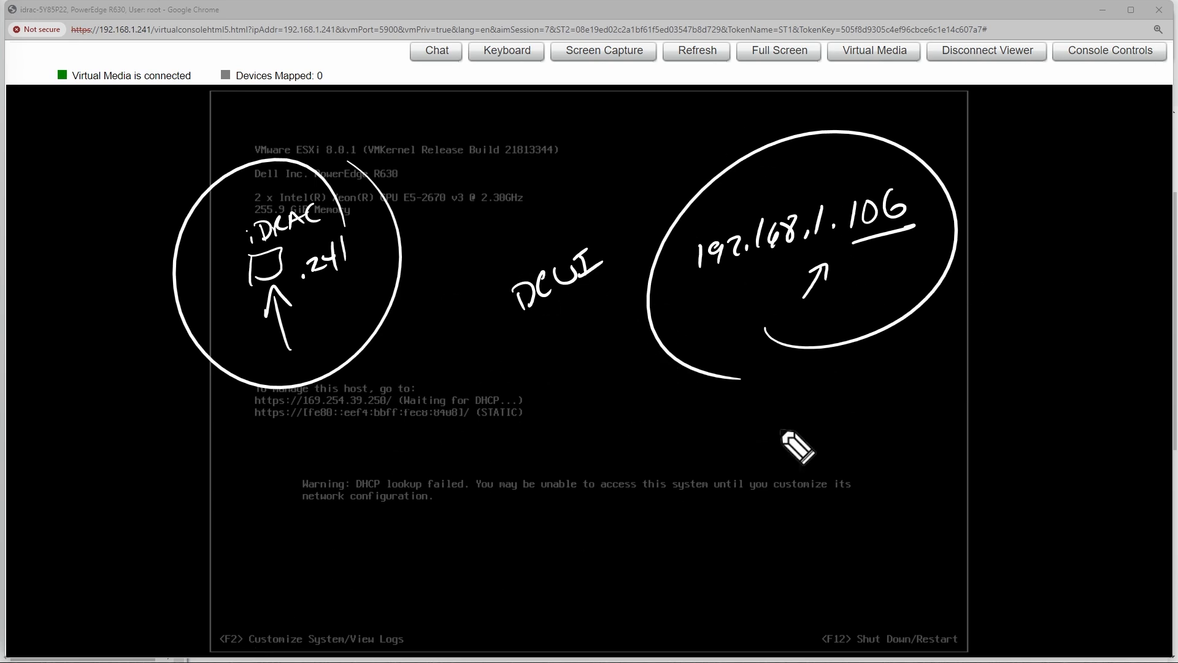
pyautogui.press('Escape')
# Open the ESXi host's system customization and log in as root with the account password
pyautogui.press('F2')
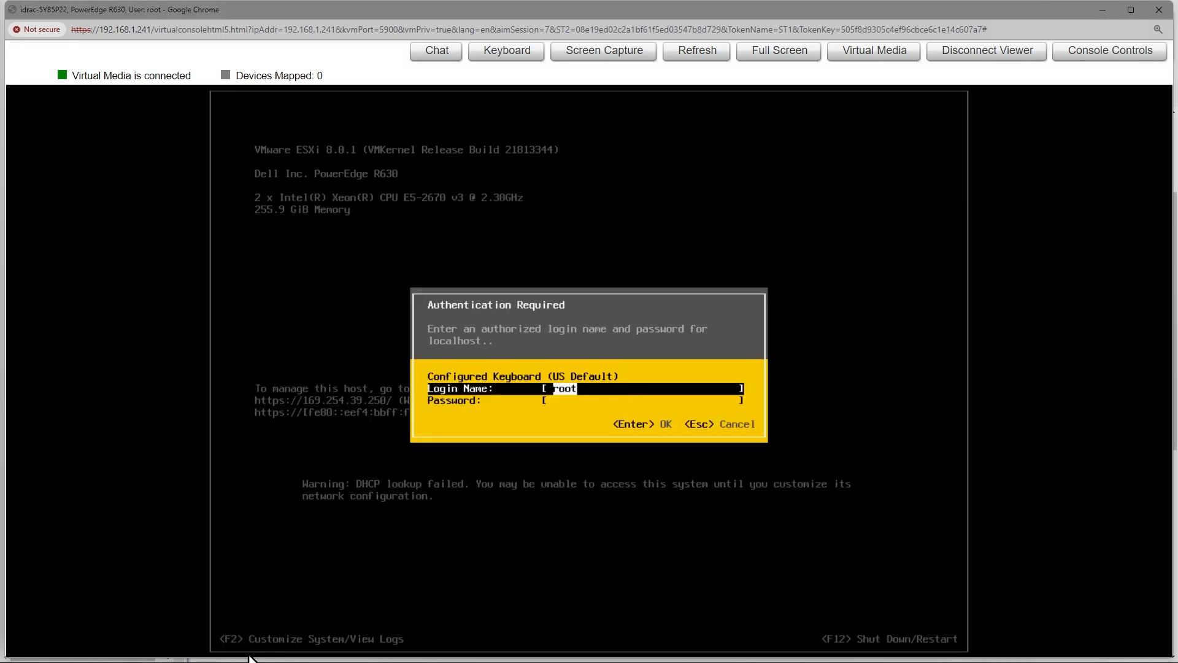
pyautogui.press('Tab')
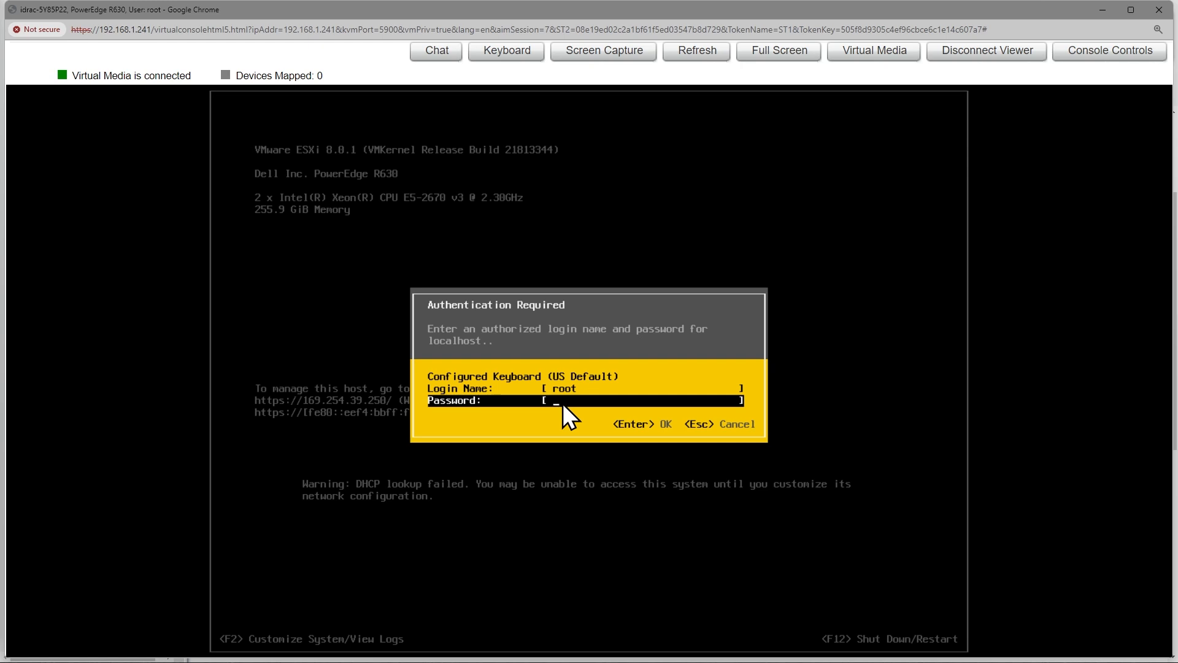
pyautogui.press('Return')
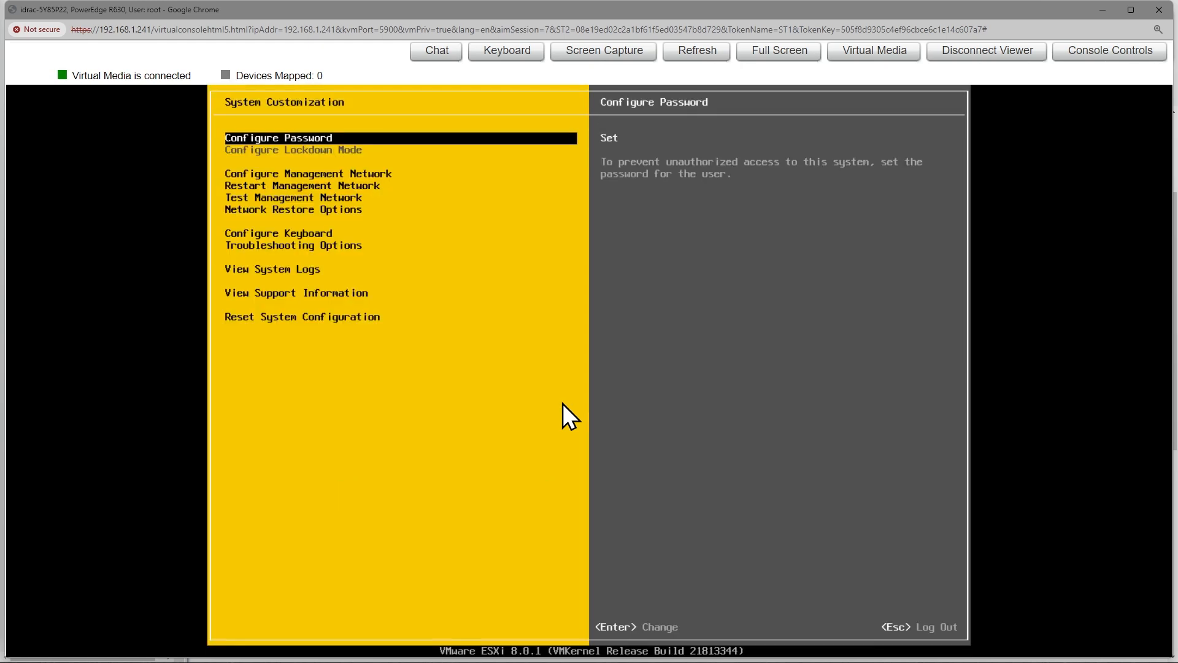
# In the management network configuration, deselect the vmnic0 network adapter and select vmnic3 instead
pyautogui.press('Down')
pyautogui.press('Return')
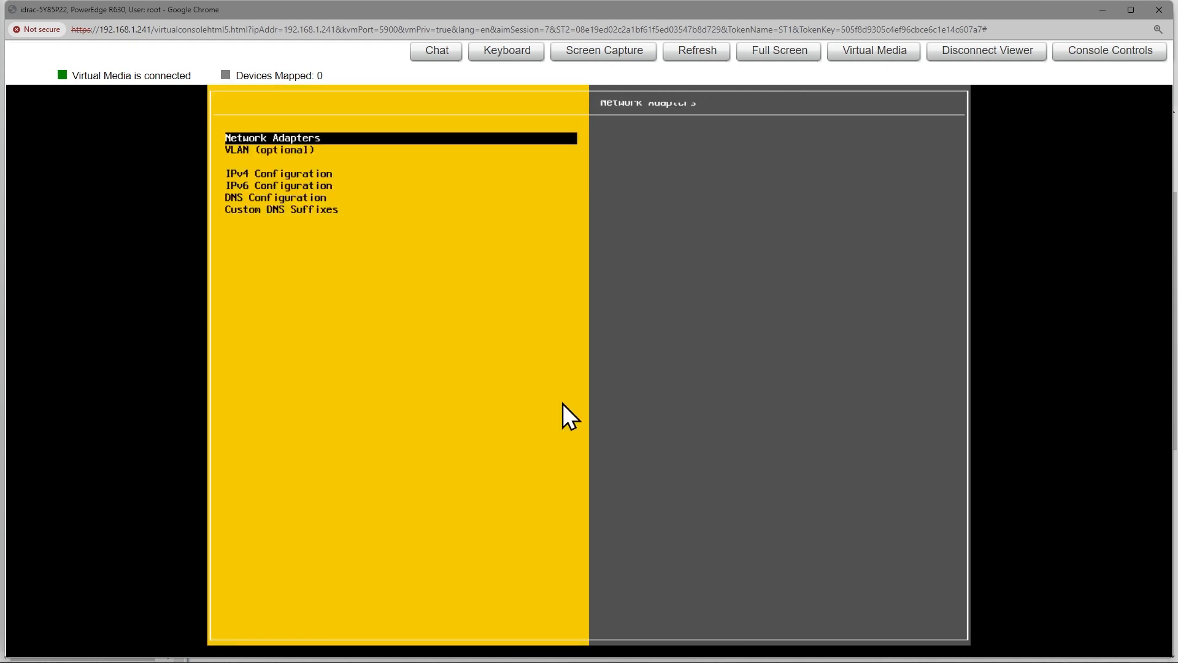
pyautogui.press('Return')
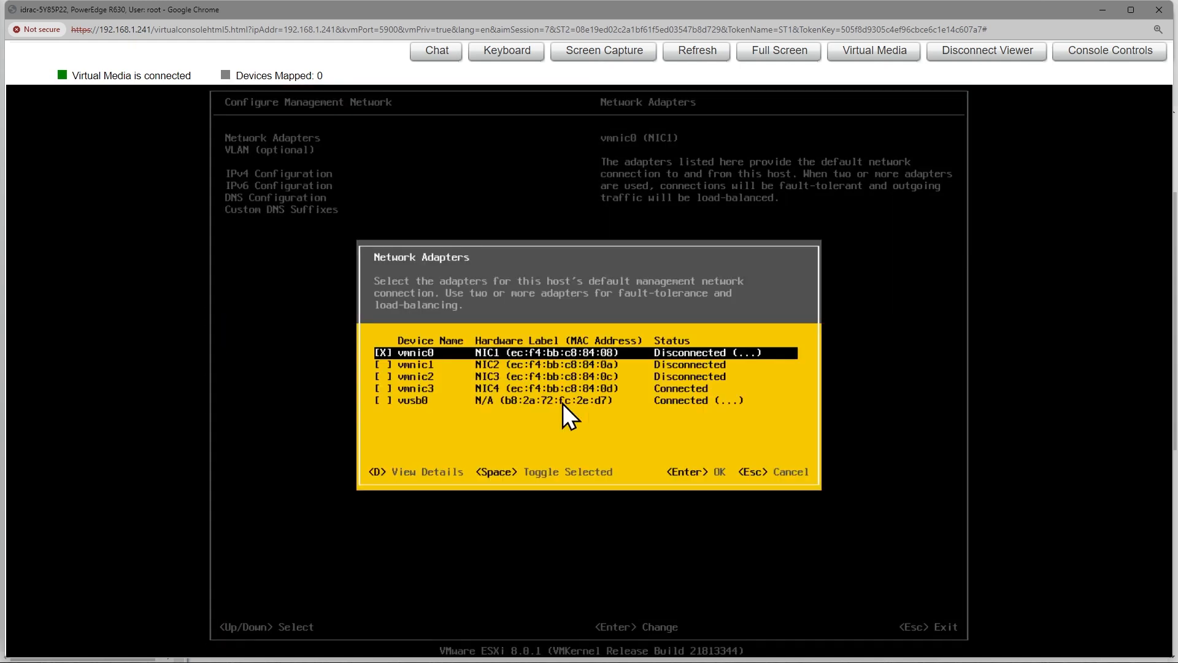
pyautogui.press('space')
pyautogui.press('Down')
pyautogui.press('Down')
pyautogui.press('Down')
pyautogui.press('space')
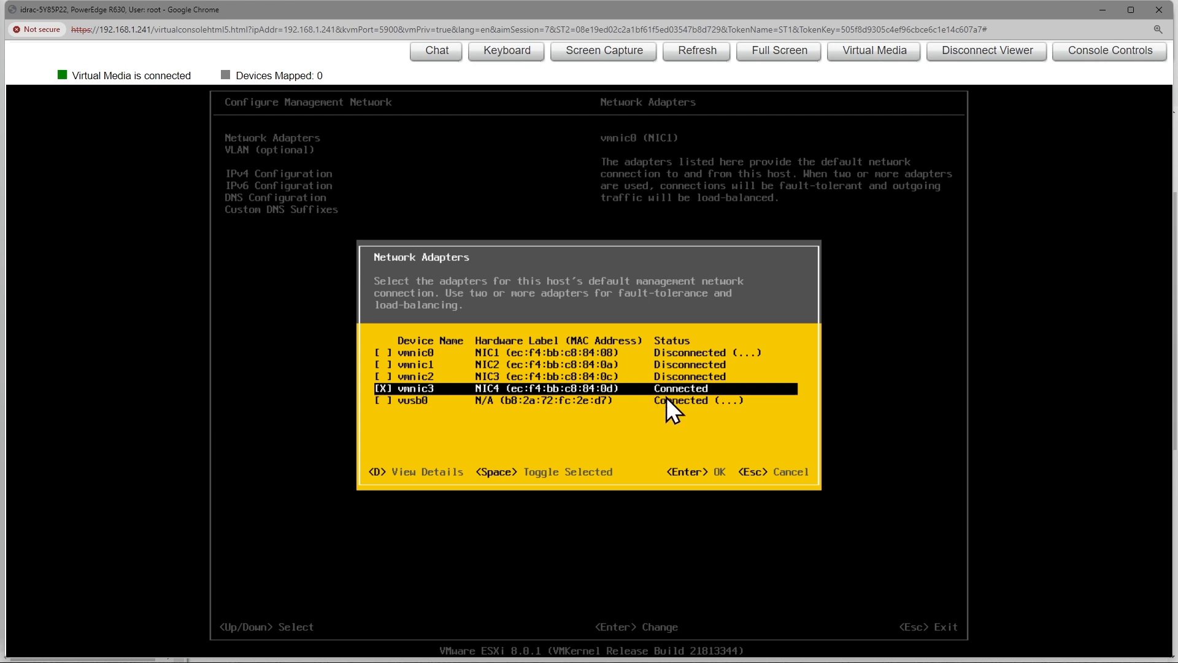
pyautogui.press('Return')
# Switch the management network's IPv4 configuration to static and set the IPv4 address to 192.168.1.106
pyautogui.press('Down')
pyautogui.press('Down')
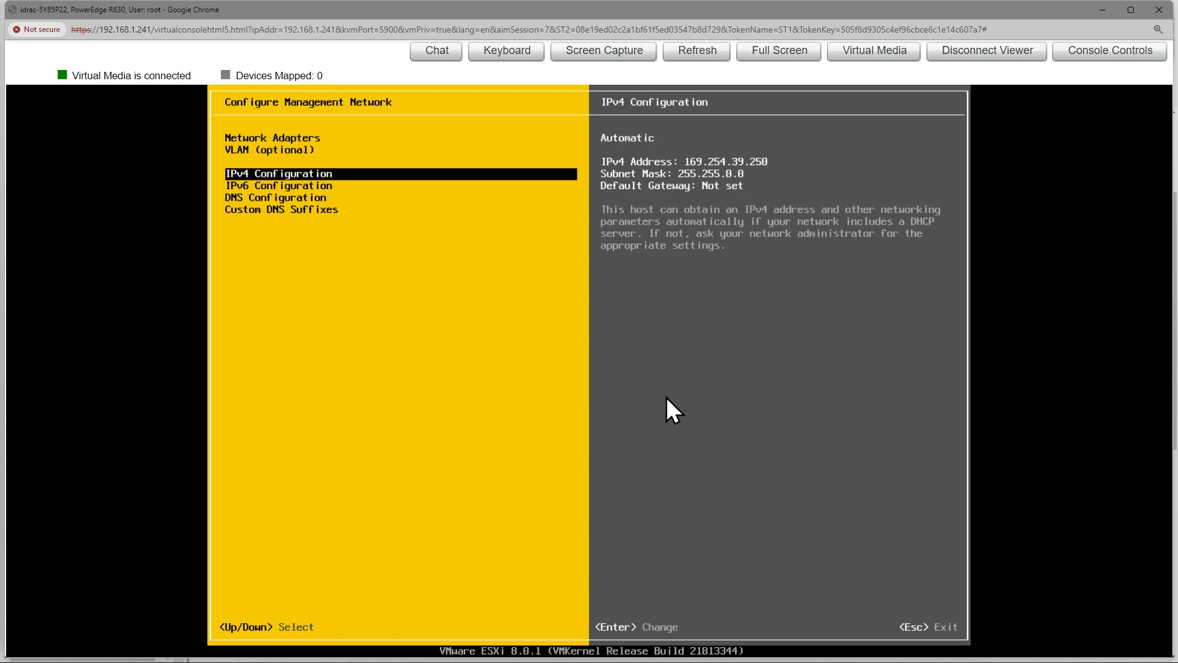
pyautogui.press('Return')
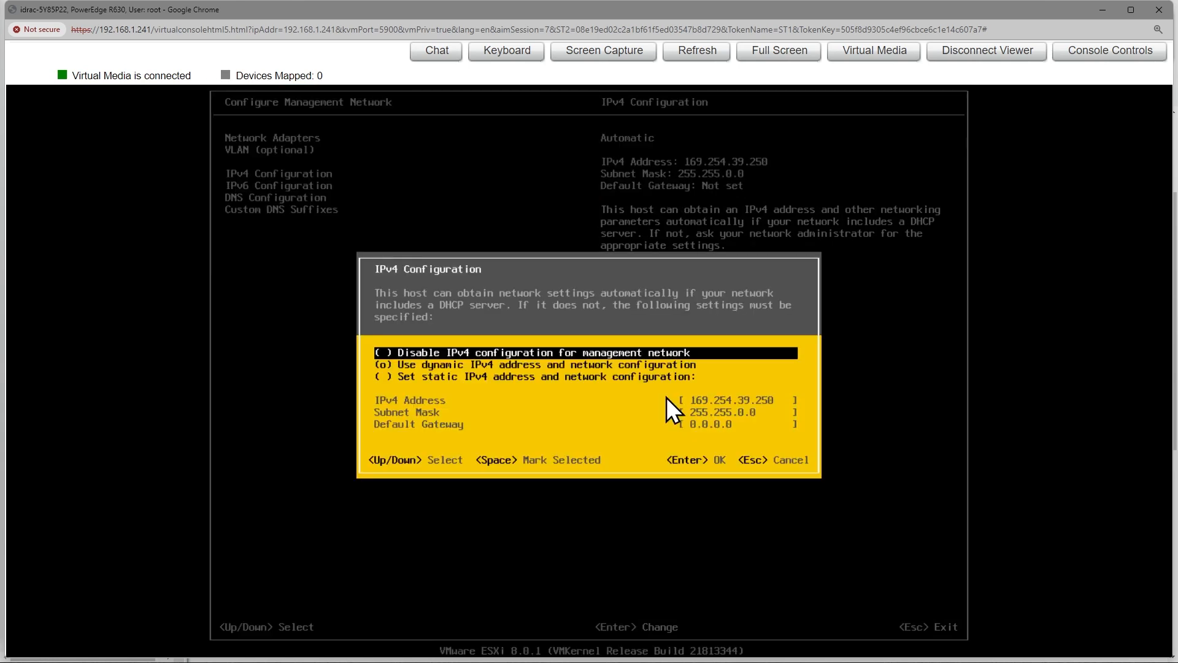
pyautogui.press('Down')
pyautogui.press('Down')
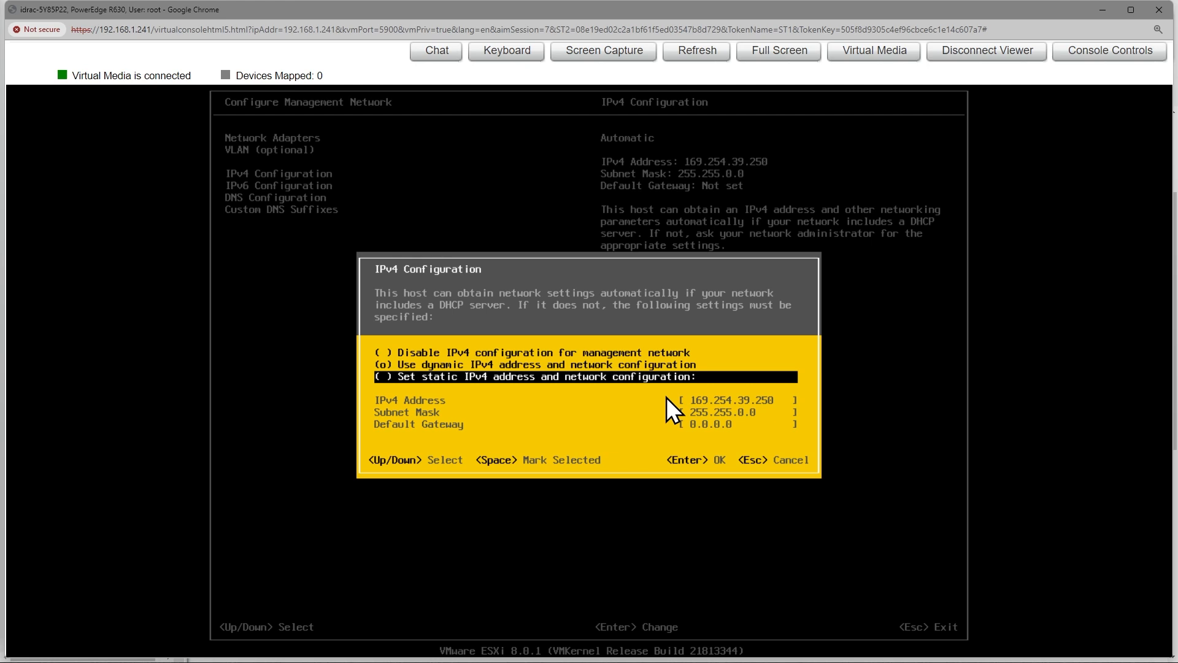
pyautogui.press('space')
pyautogui.press('Down')
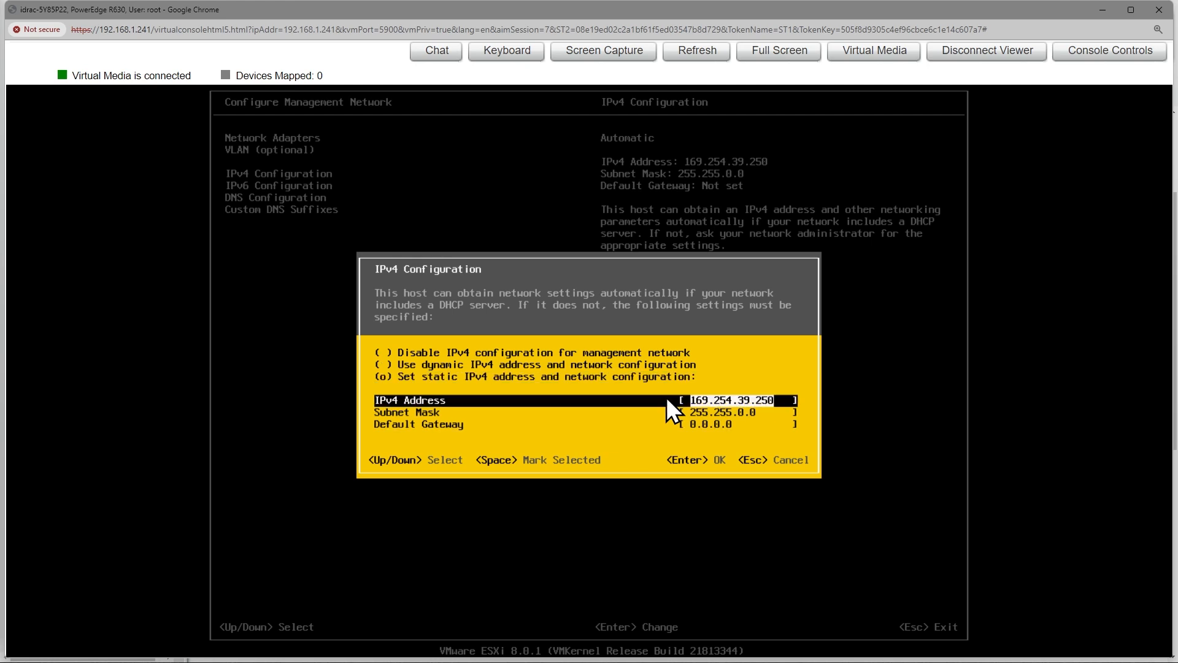
pyautogui.write('1')
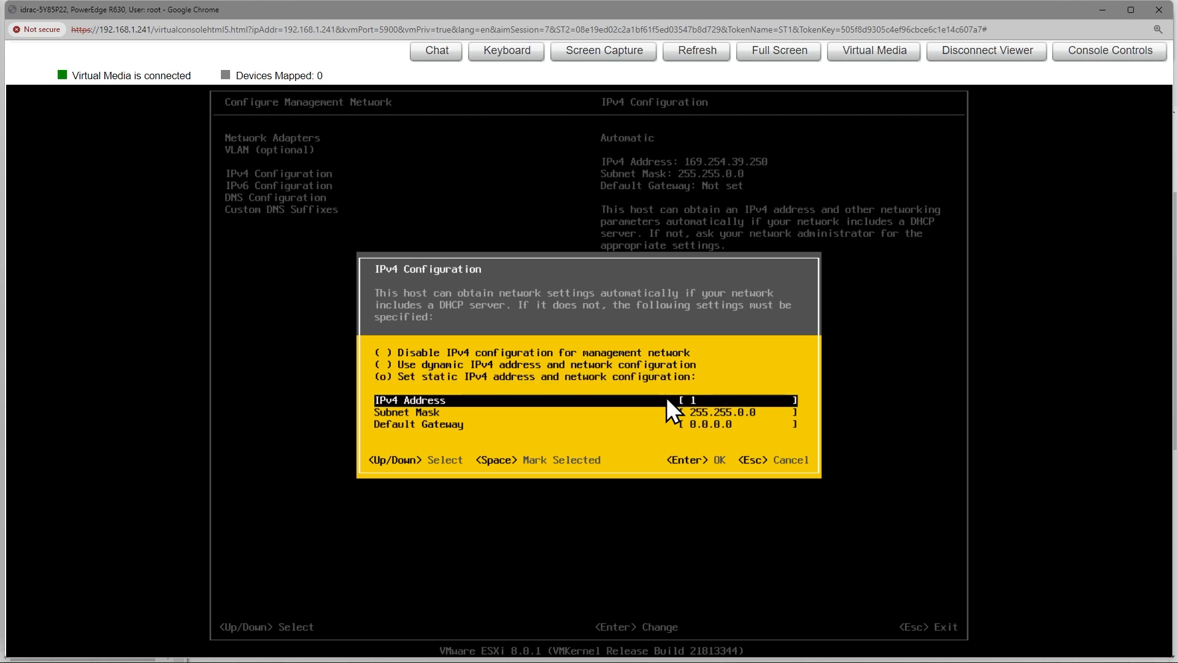
pyautogui.write('92.168.1.106')
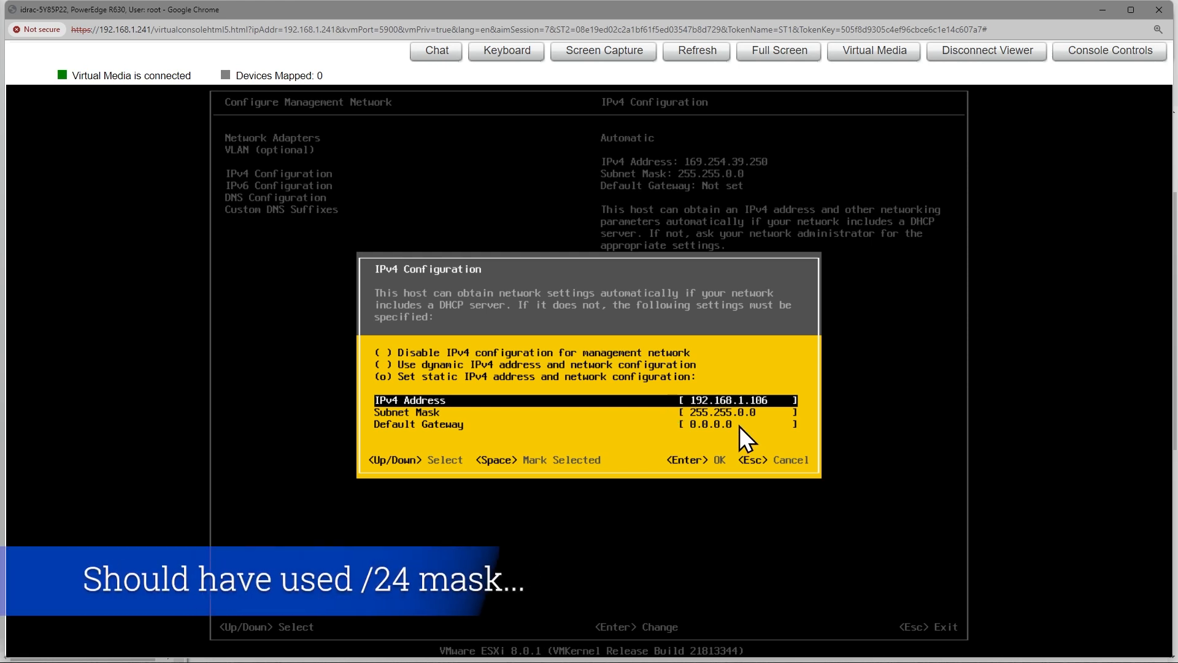
# Set the IPv4 default gateway to 192.168.1.1 and accept the static IPv4 configuration
pyautogui.press('Down')
pyautogui.press('Down')
pyautogui.press('BackSpace')
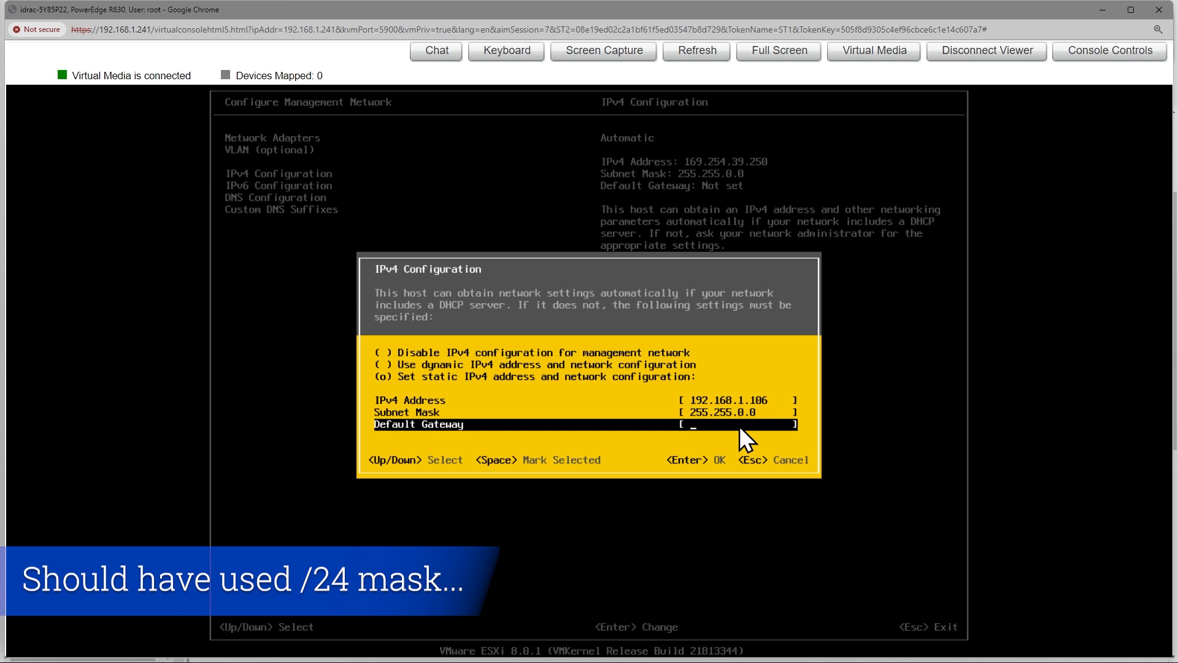
pyautogui.write('192.168.1.1')
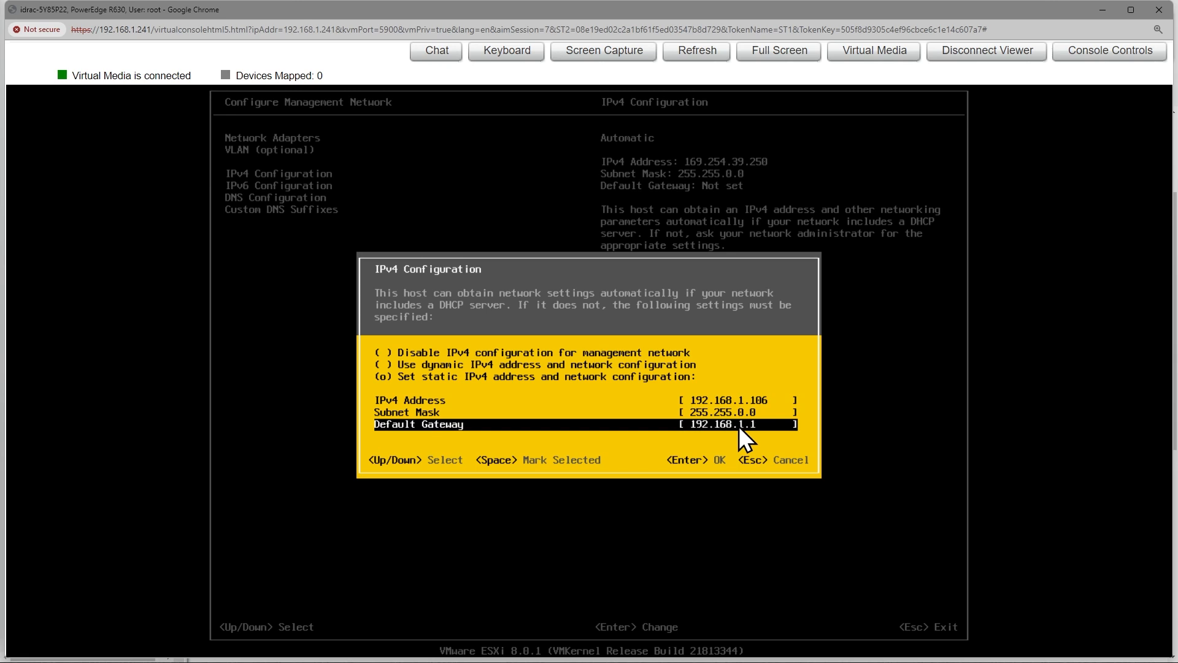
pyautogui.press('Return')
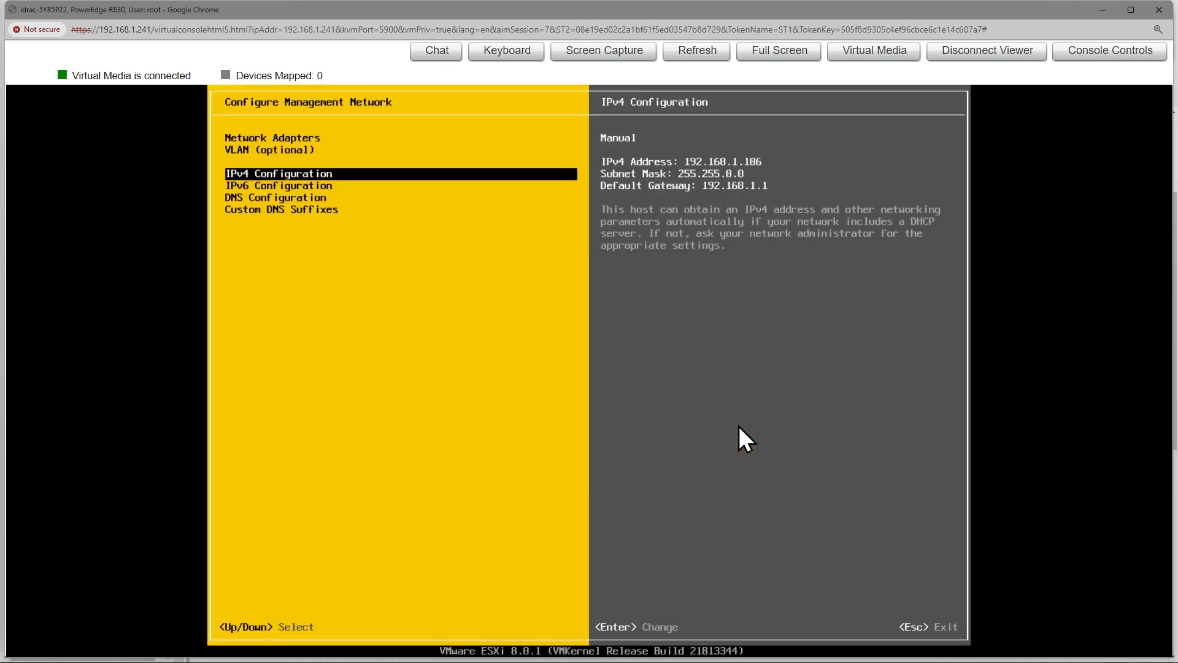
# Disable IPv6 for the management network
pyautogui.press('Down')
pyautogui.press('Return')
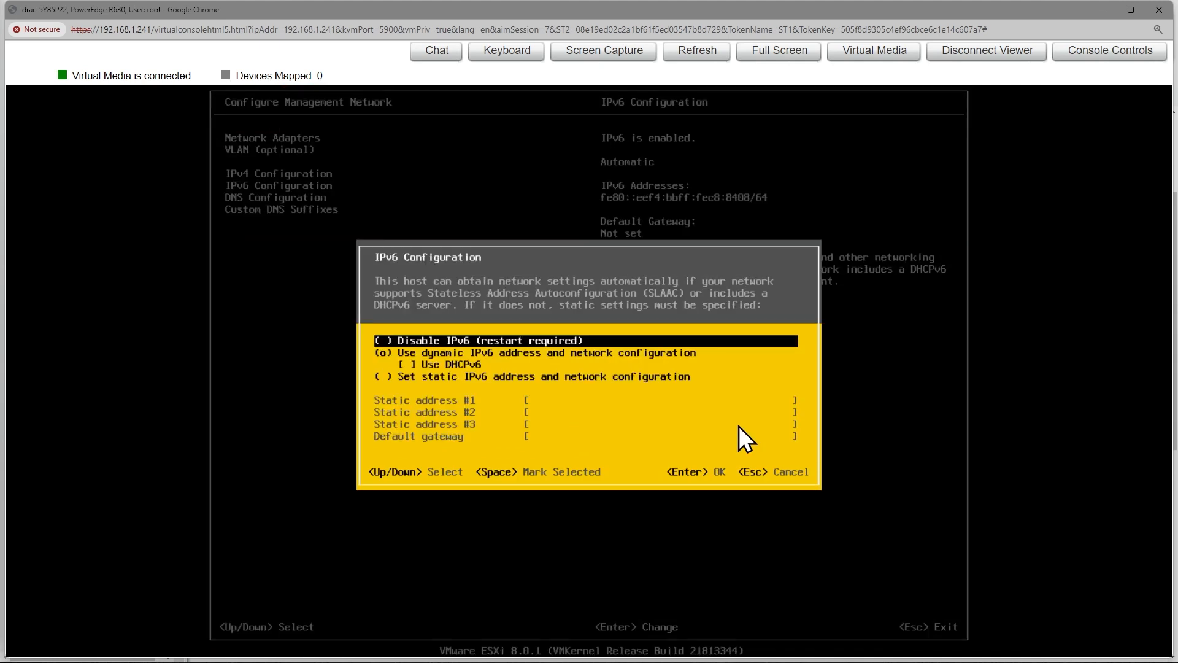
pyautogui.press('space')
pyautogui.press('Return')
# Switch the DNS configuration to manual with primary DNS server 8.8.8.8 and hostname esxi-6.ogit.local
pyautogui.press('Down')
pyautogui.press('Return')
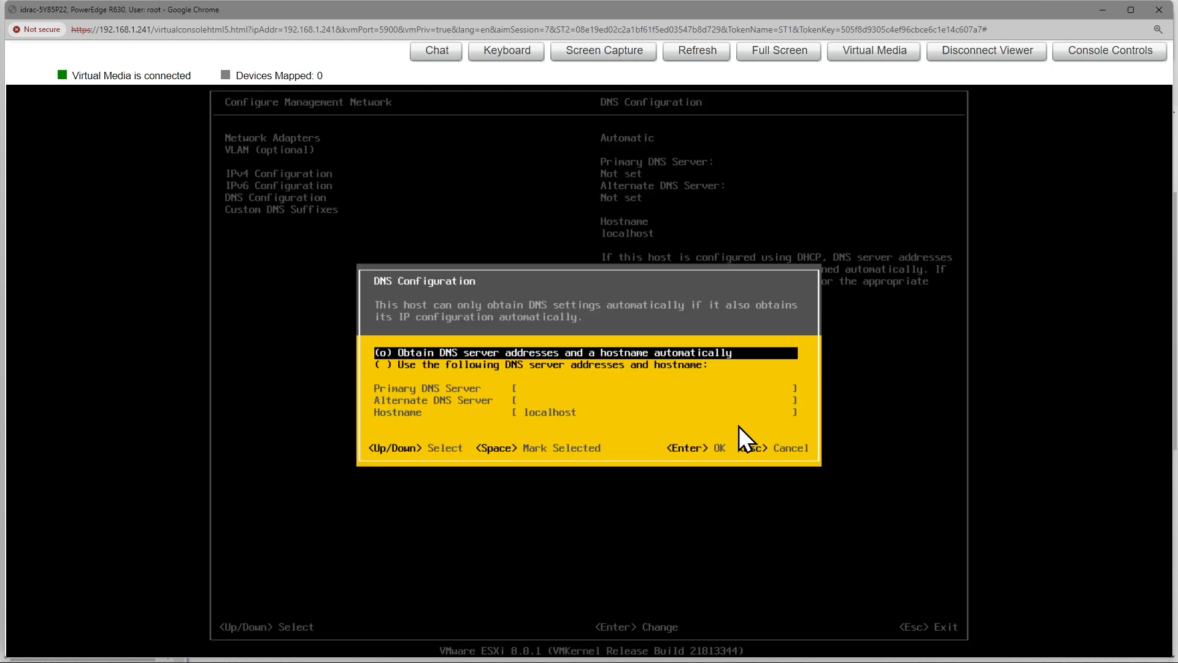
pyautogui.press('Down')
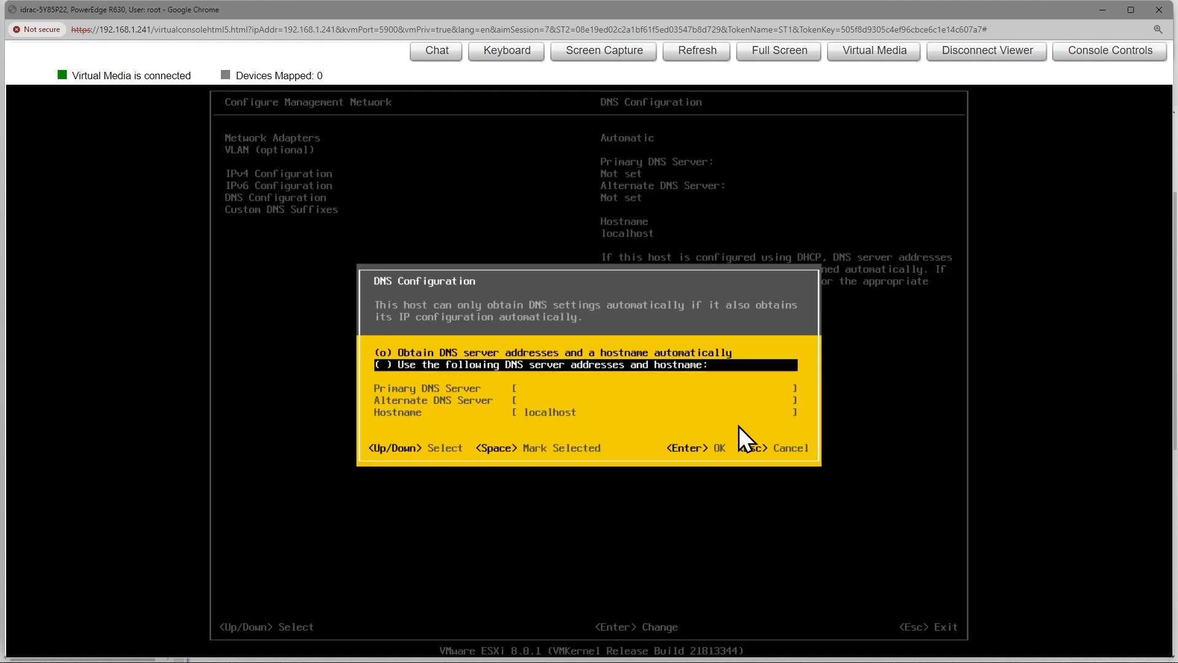
pyautogui.press('space')
pyautogui.press('Down')
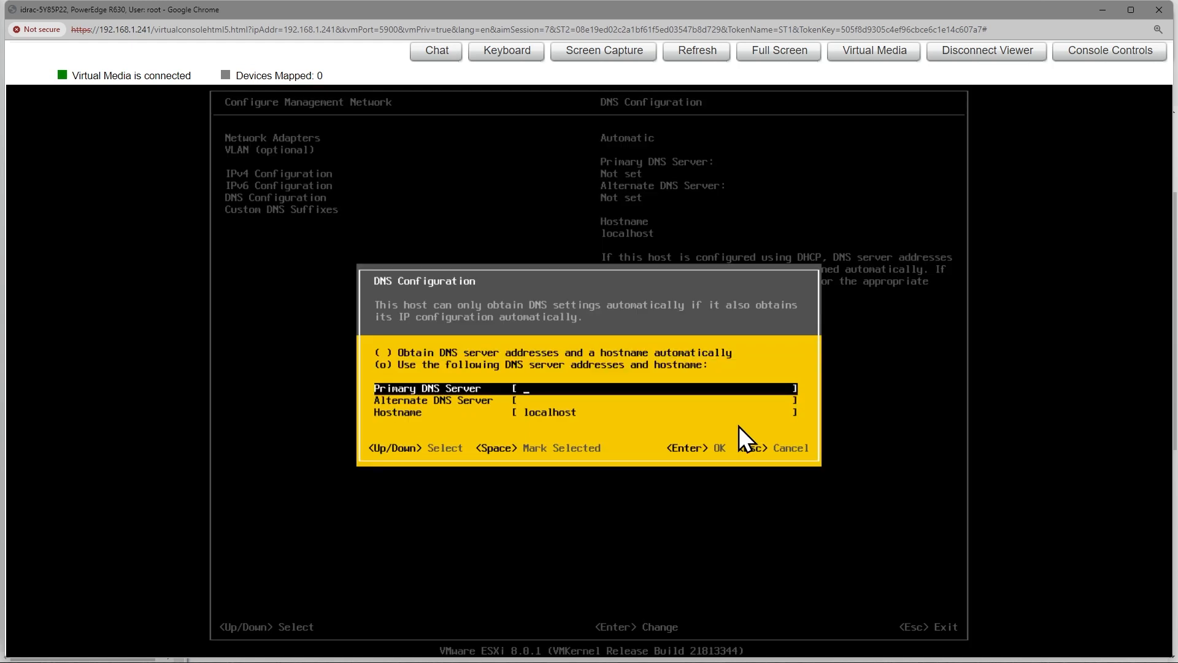
pyautogui.write('8.8.8.8')
pyautogui.press('Down')
pyautogui.press('Down')
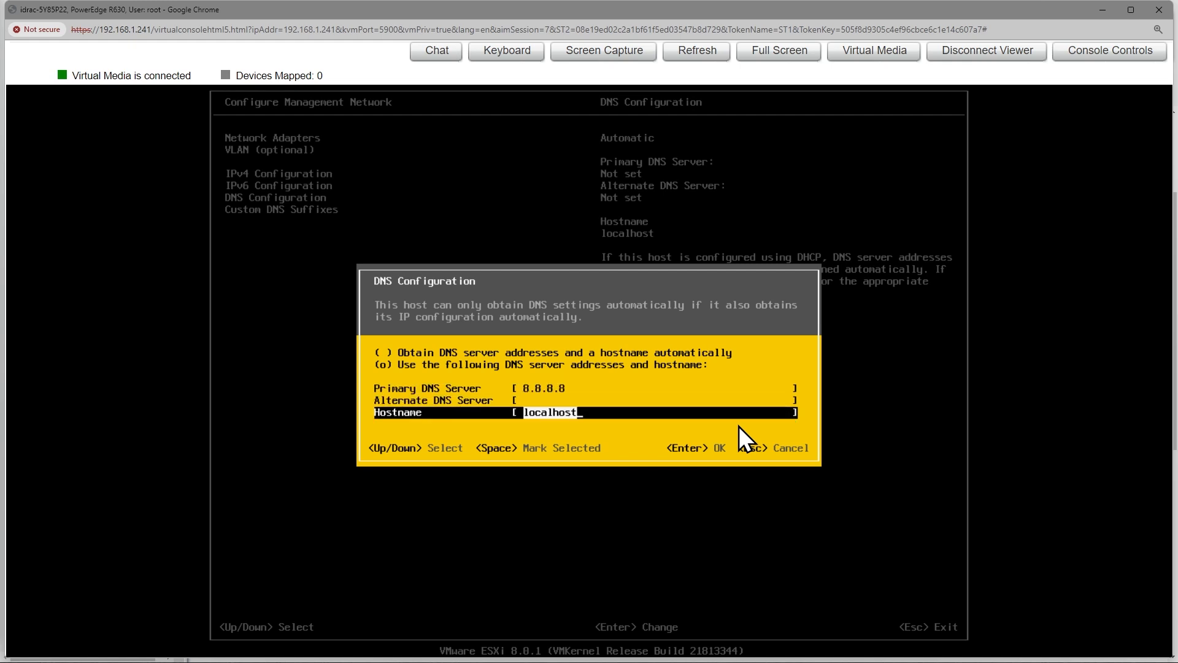
pyautogui.write('esxi-')
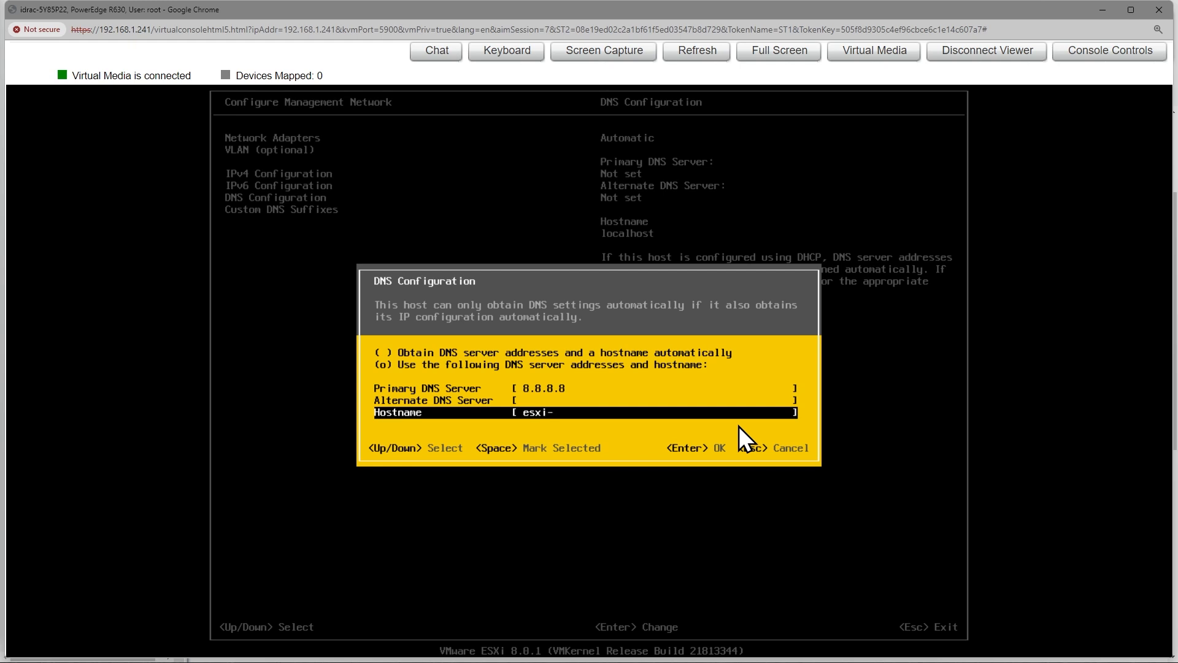
pyautogui.write('6.ogit.local')
pyautogui.press('Return')
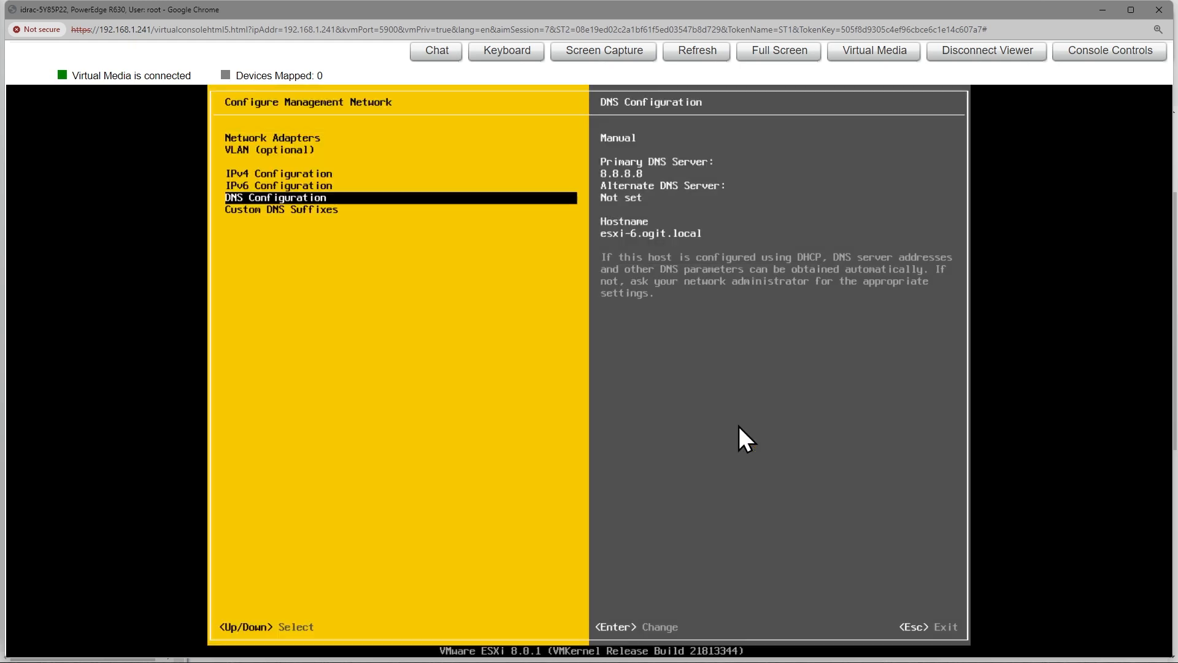
# Set the custom DNS suffix to ogit.local
pyautogui.press('Down')
pyautogui.press('Return')
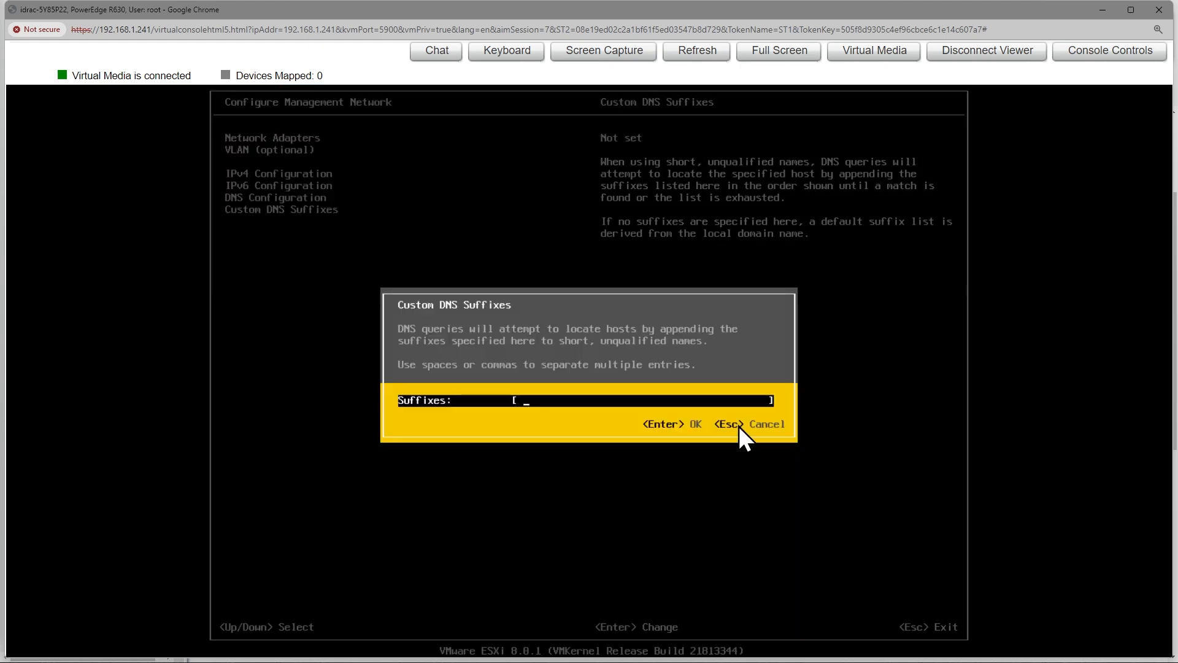
pyautogui.write('ogit.local')
pyautogui.press('Return')
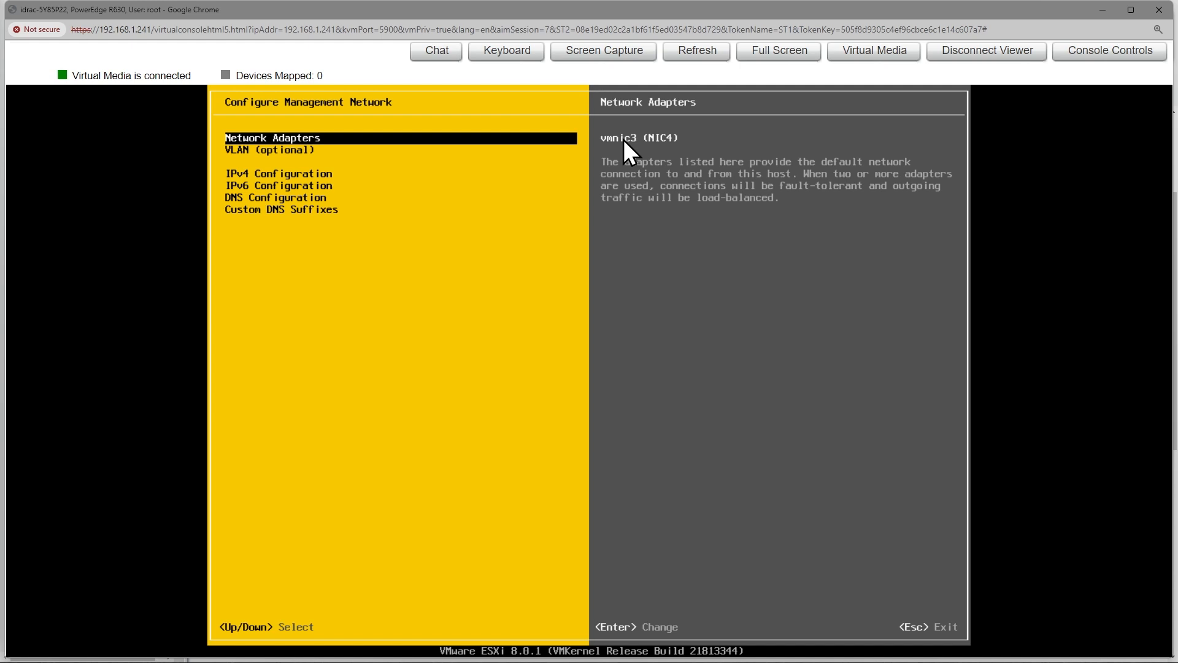
# Review the VLAN, IPv4, IPv6 and DNS settings, and apply the management network changes with a host reboot
pyautogui.press('Down')
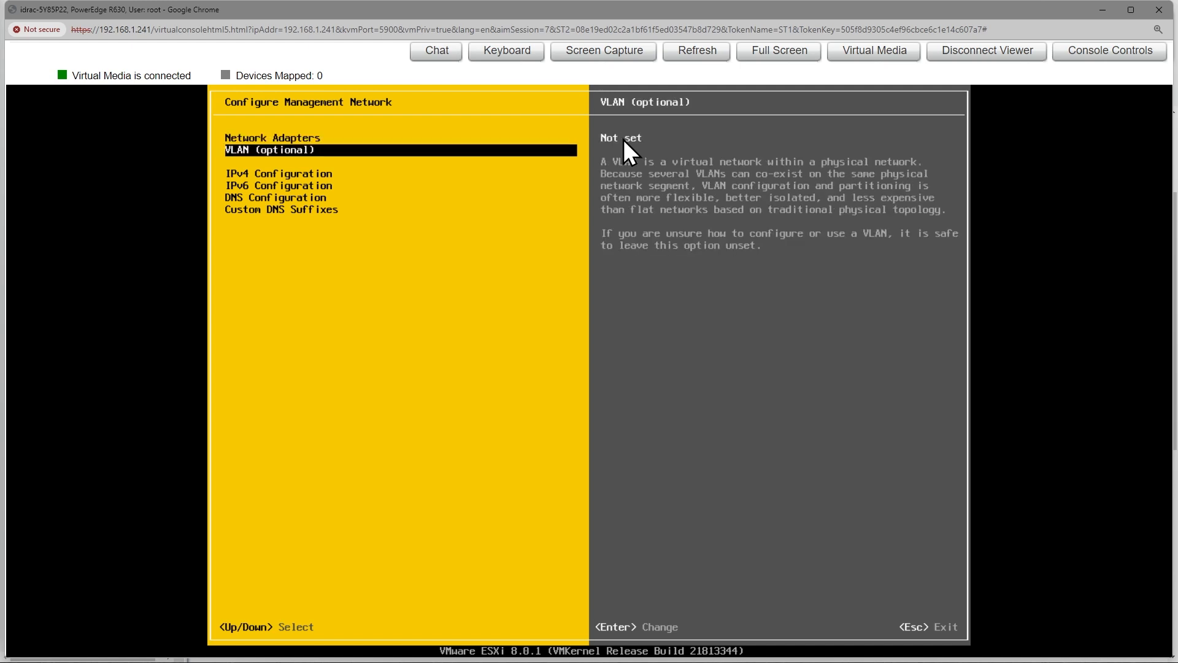
pyautogui.press('Down')
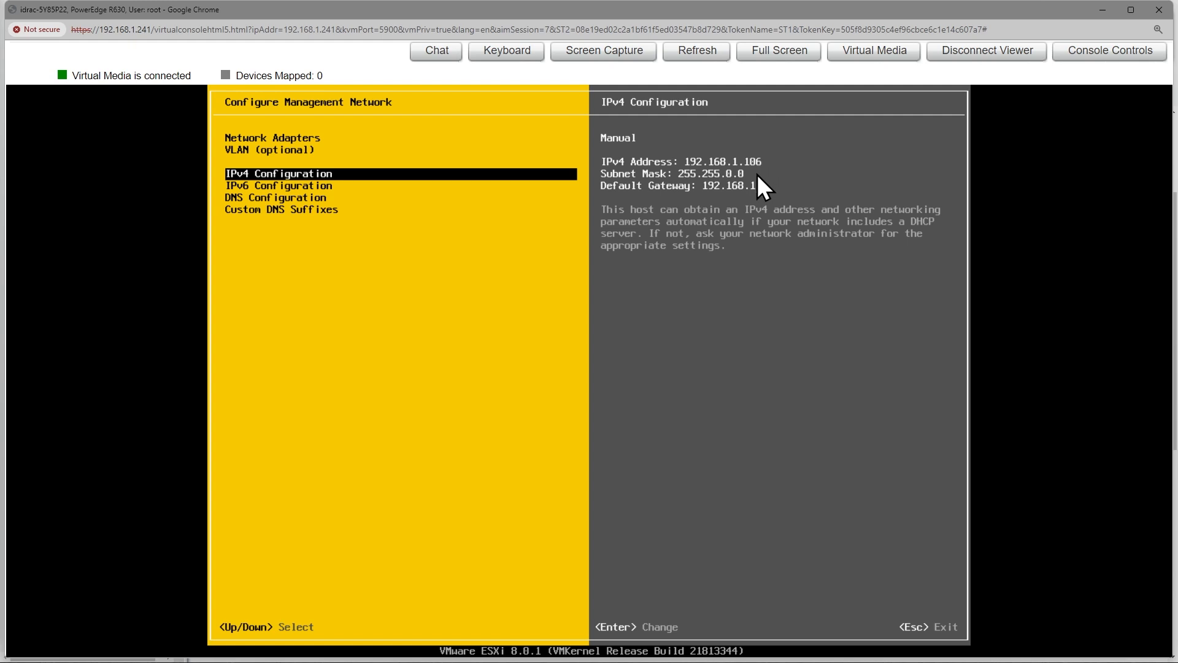
pyautogui.press('Down')
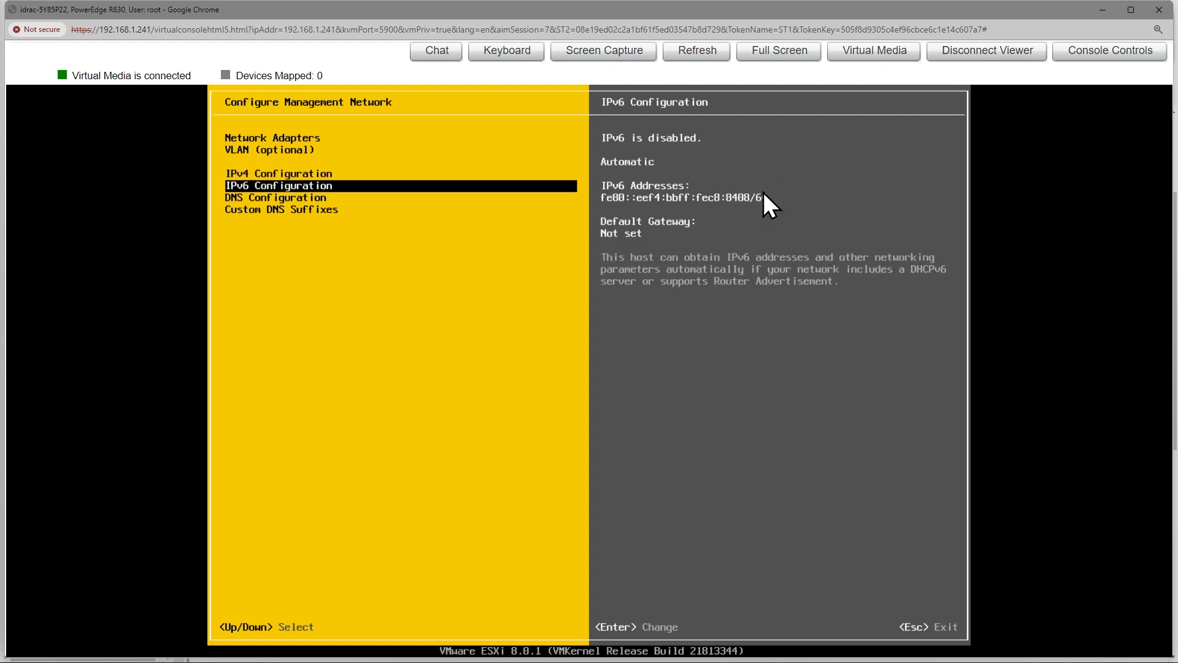
pyautogui.press('Down')
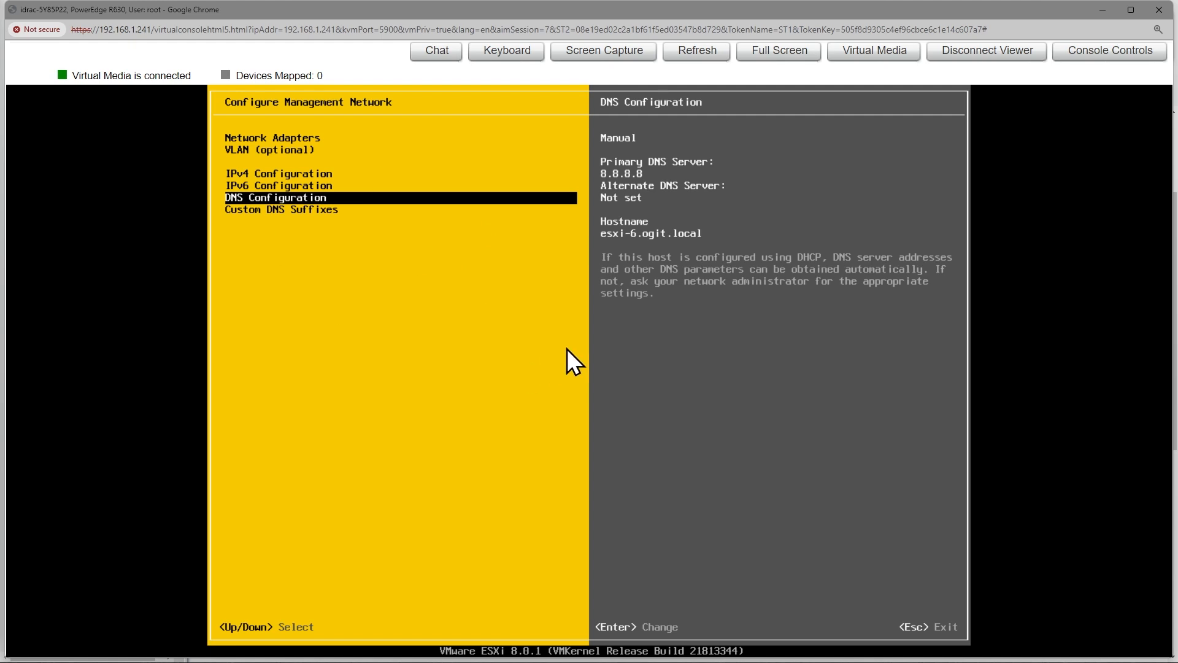
pyautogui.press('Escape')
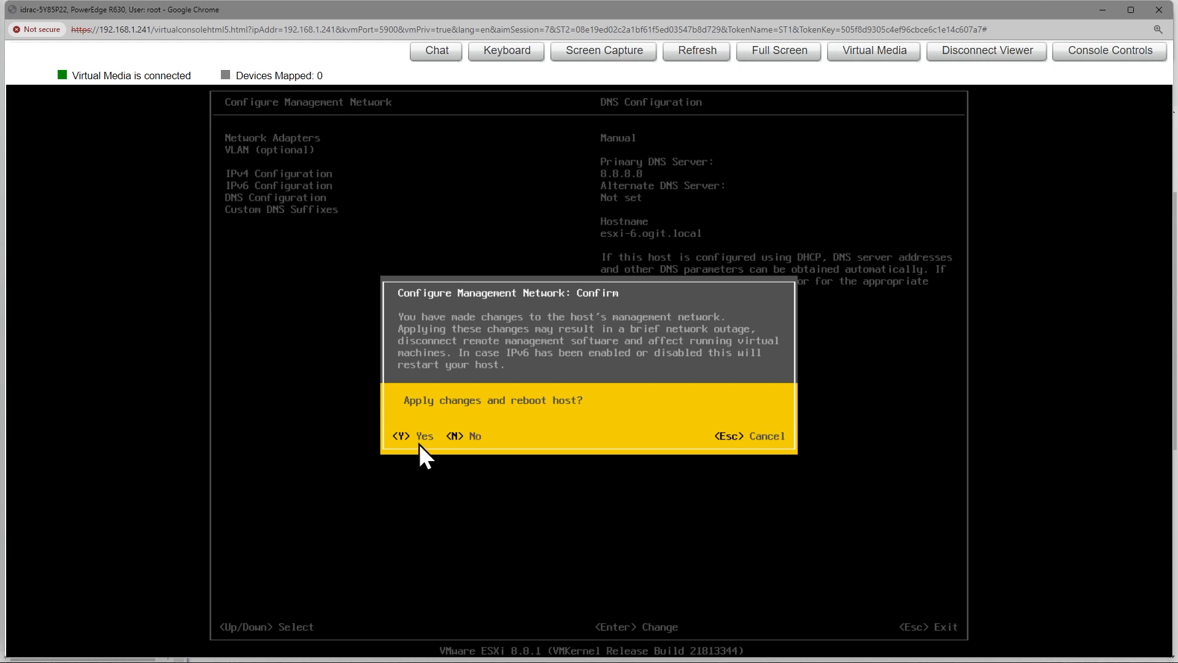
pyautogui.press('y')
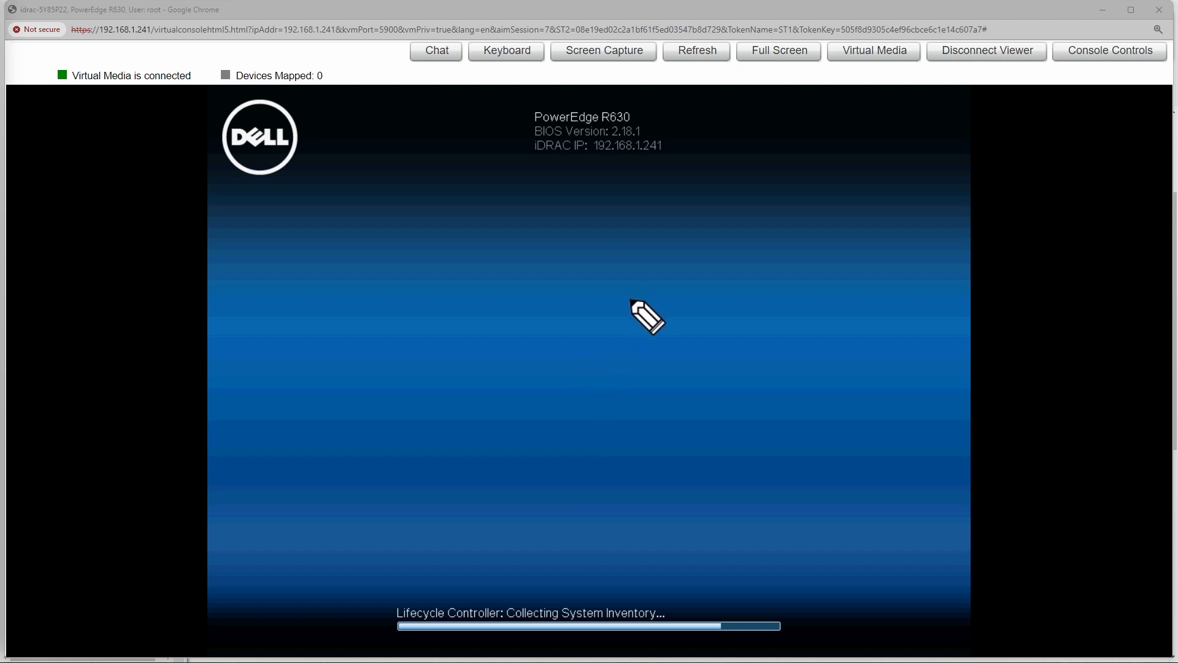
pyautogui.moveTo(633, 286)
pyautogui.mouseDown()
pyautogui.moveTo(635, 312)
pyautogui.moveTo(661, 282)
pyautogui.moveTo(822, 216)
pyautogui.mouseUp()
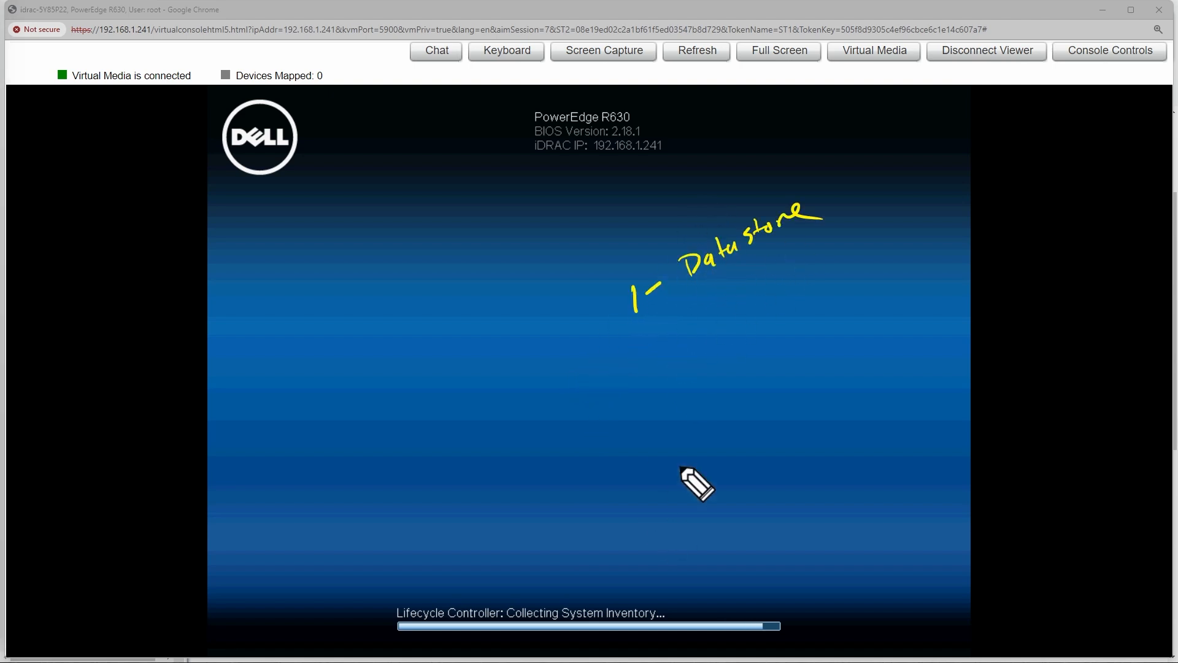
pyautogui.moveTo(653, 332)
pyautogui.mouseDown()
pyautogui.moveTo(675, 352)
pyautogui.moveTo(688, 321)
pyautogui.moveTo(723, 294)
pyautogui.moveTo(776, 289)
pyautogui.moveTo(801, 263)
pyautogui.mouseUp()
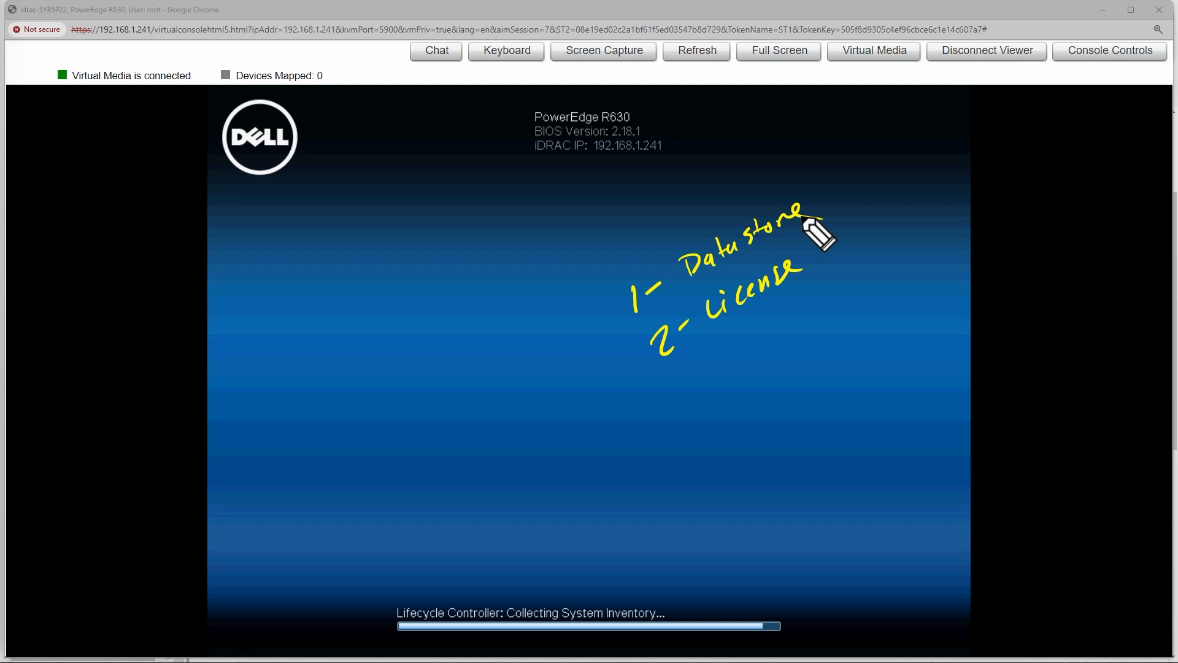
pyautogui.moveTo(823, 228)
pyautogui.mouseDown()
pyautogui.moveTo(826, 273)
pyautogui.moveTo(842, 233)
pyautogui.moveTo(889, 225)
pyautogui.mouseUp()
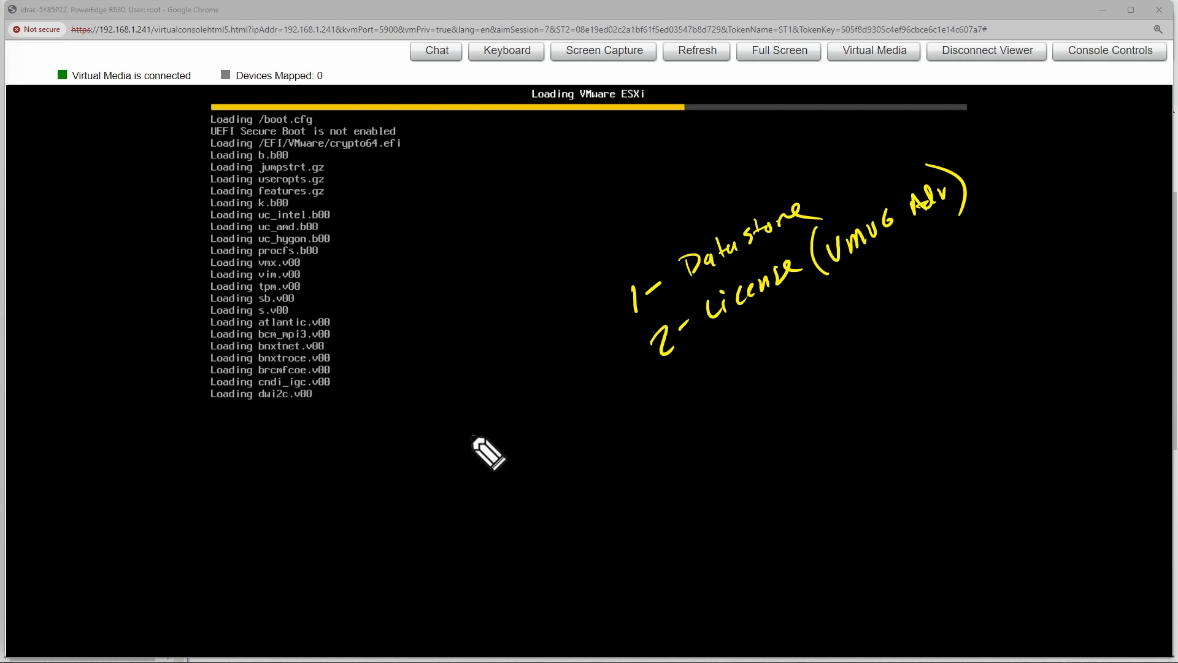
pyautogui.moveTo(697, 396)
pyautogui.mouseDown()
pyautogui.moveTo(704, 418)
pyautogui.moveTo(729, 408)
pyautogui.moveTo(879, 305)
pyautogui.moveTo(920, 334)
pyautogui.mouseUp()
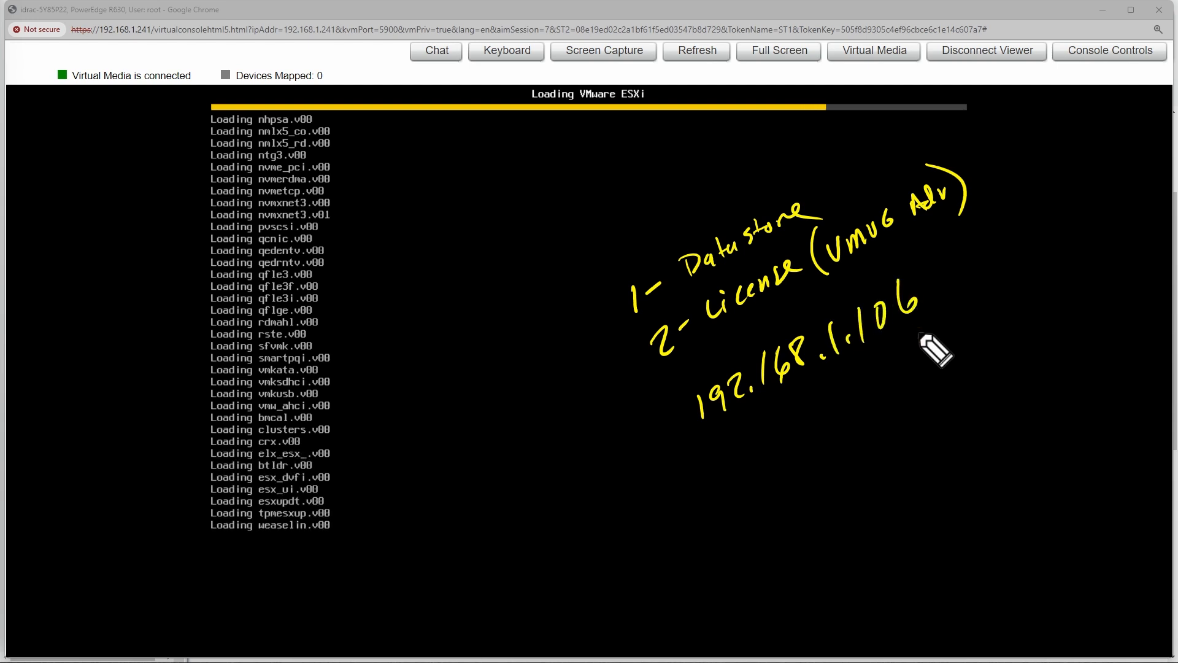
pyautogui.moveTo(643, 477)
pyautogui.mouseDown()
pyautogui.moveTo(686, 436)
pyautogui.moveTo(680, 455)
pyautogui.mouseUp()
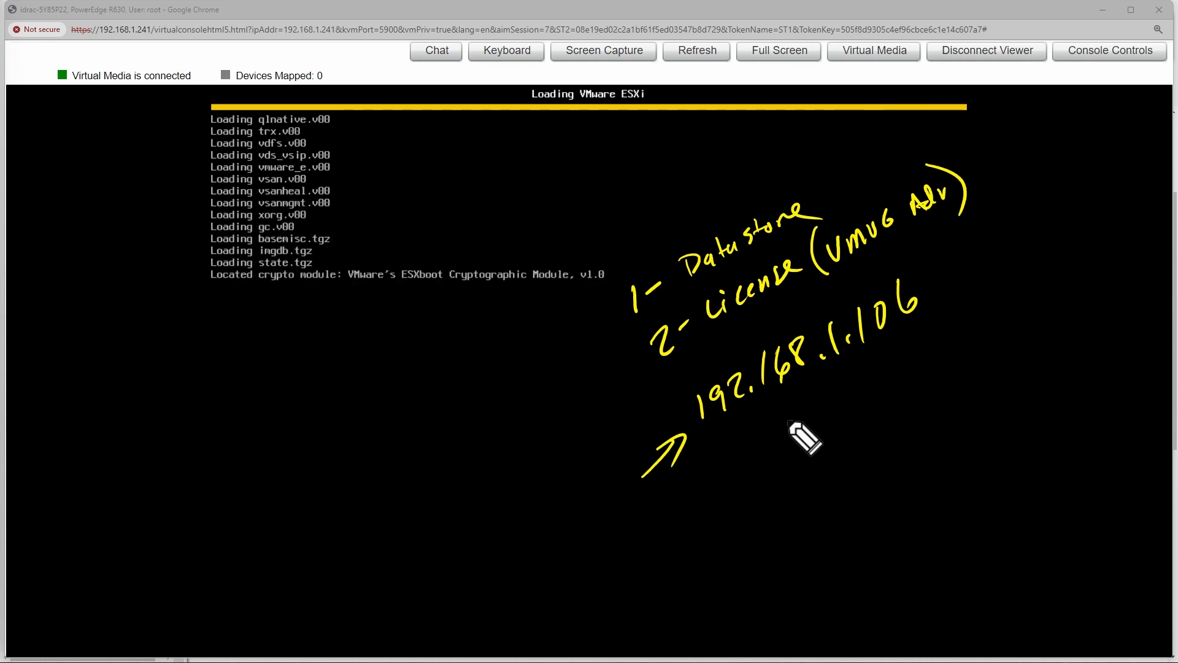
pyautogui.moveTo(806, 433); pyautogui.dragTo(825, 410)
pyautogui.moveTo(840, 407); pyautogui.dragTo(851, 410)
pyautogui.moveTo(843, 393); pyautogui.dragTo(862, 380)
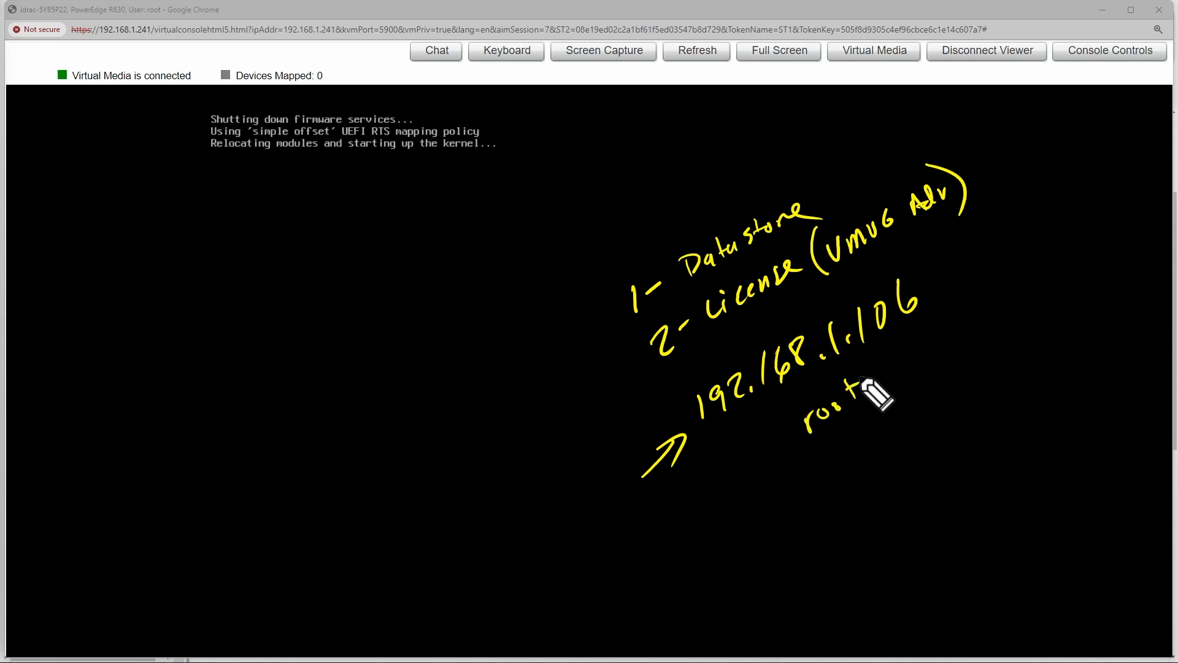
pyautogui.moveTo(830, 444)
pyautogui.mouseDown()
pyautogui.moveTo(826, 467)
pyautogui.moveTo(838, 449)
pyautogui.moveTo(844, 458)
pyautogui.mouseUp()
pyautogui.moveTo(853, 443); pyautogui.dragTo(863, 429)
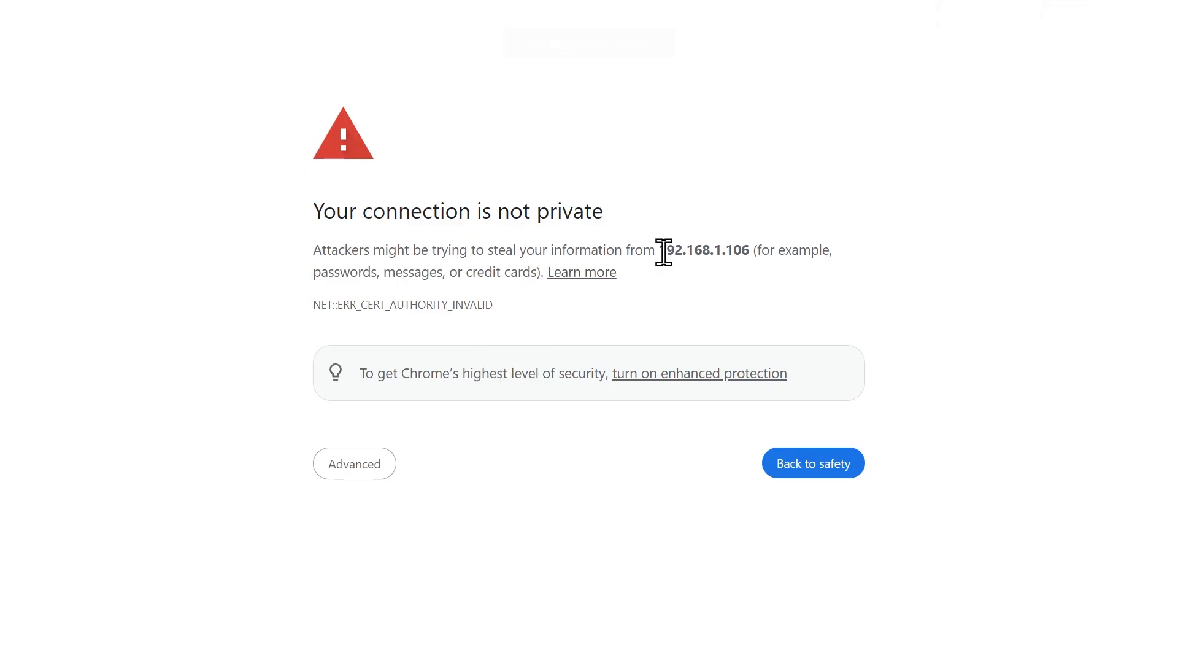
# Proceed past the browser's certificate warning to the ESXi host's web client at 192.168.1.106
pyautogui.moveTo(664, 252); pyautogui.dragTo(750, 249)
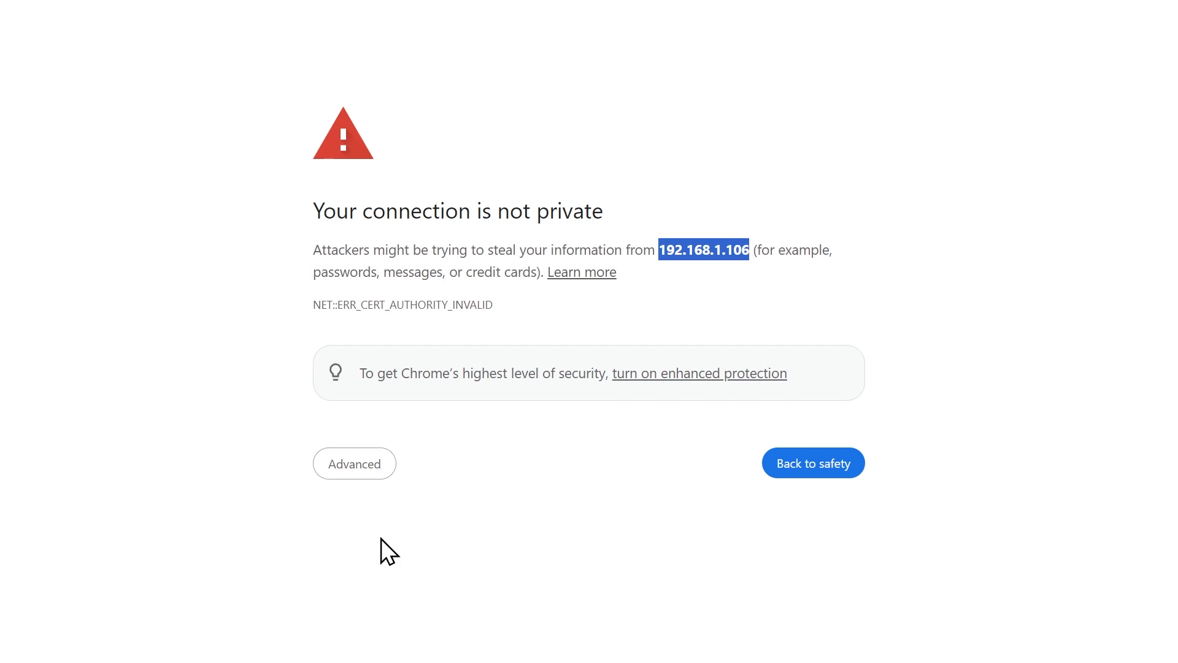
pyautogui.click(347, 467)
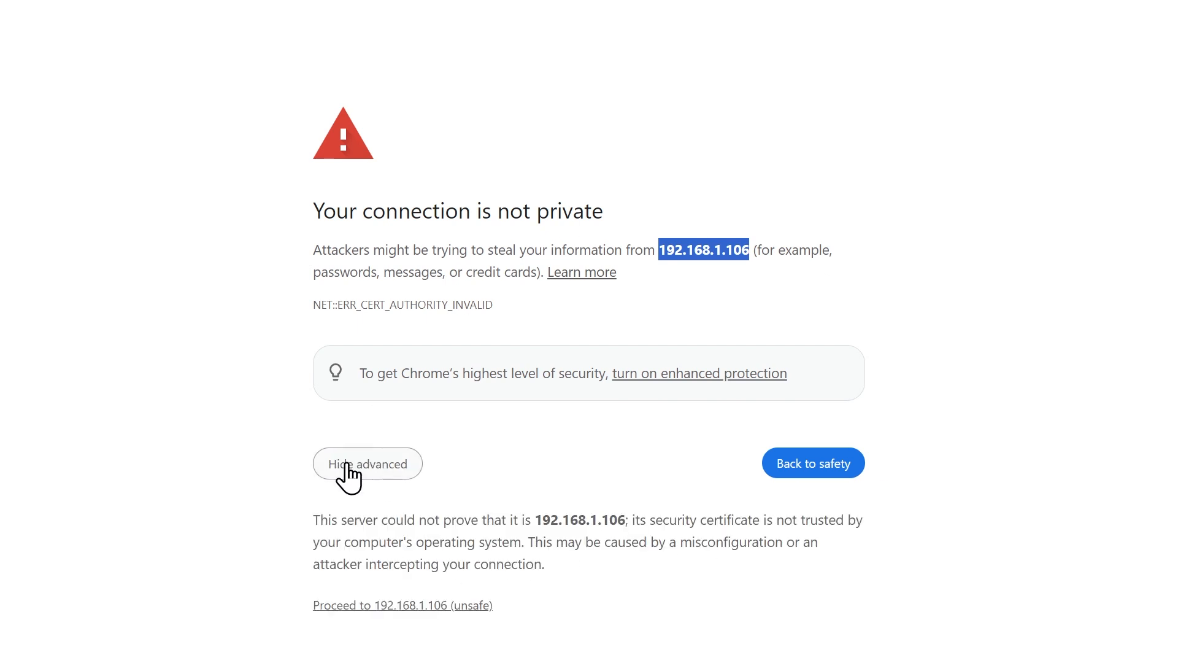
pyautogui.click(389, 606)
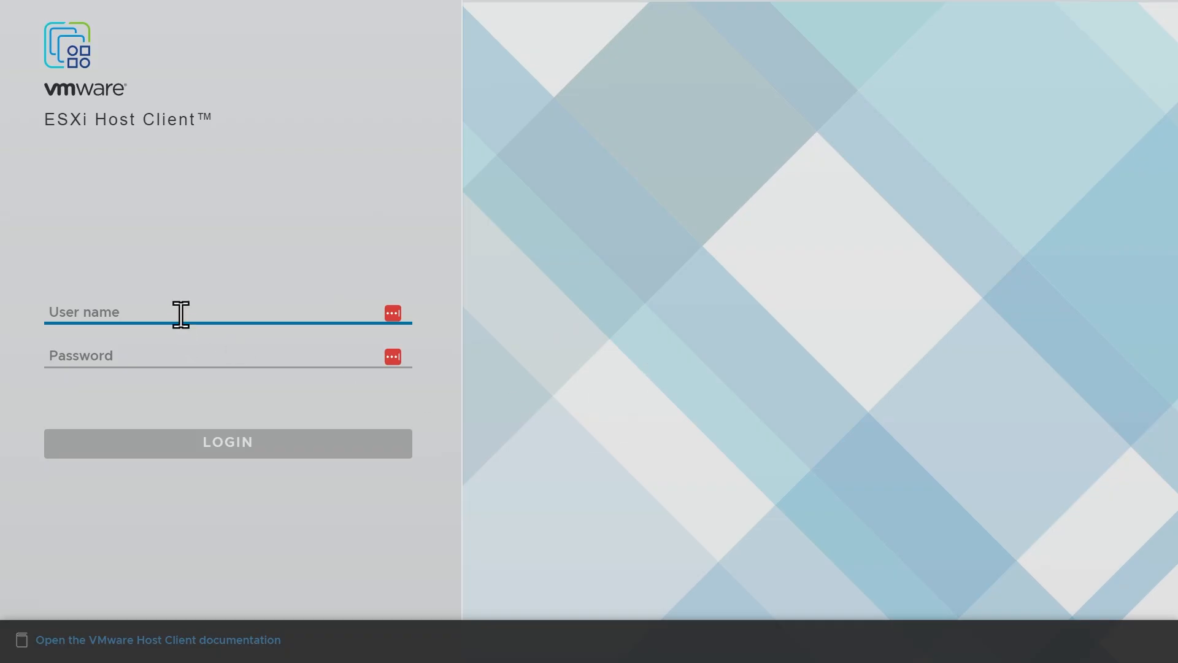
# Log in to the host client as root with the account password and dismiss the Customer Experience Improvement Program offer without joining
pyautogui.write('root')
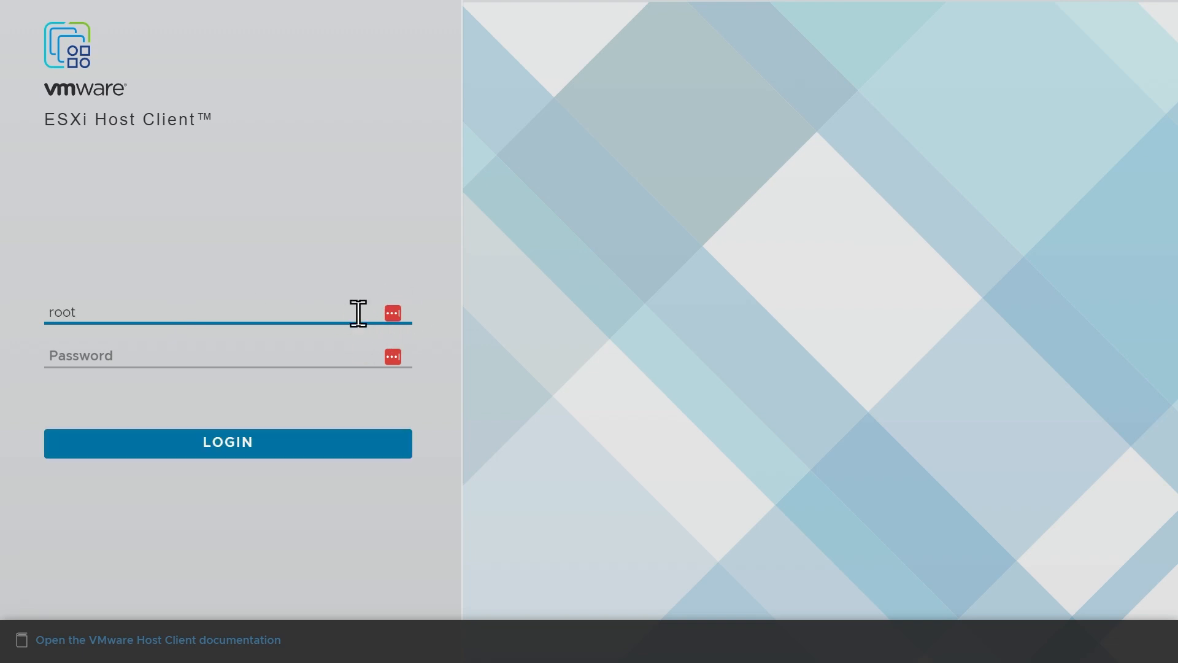
pyautogui.click(123, 351)
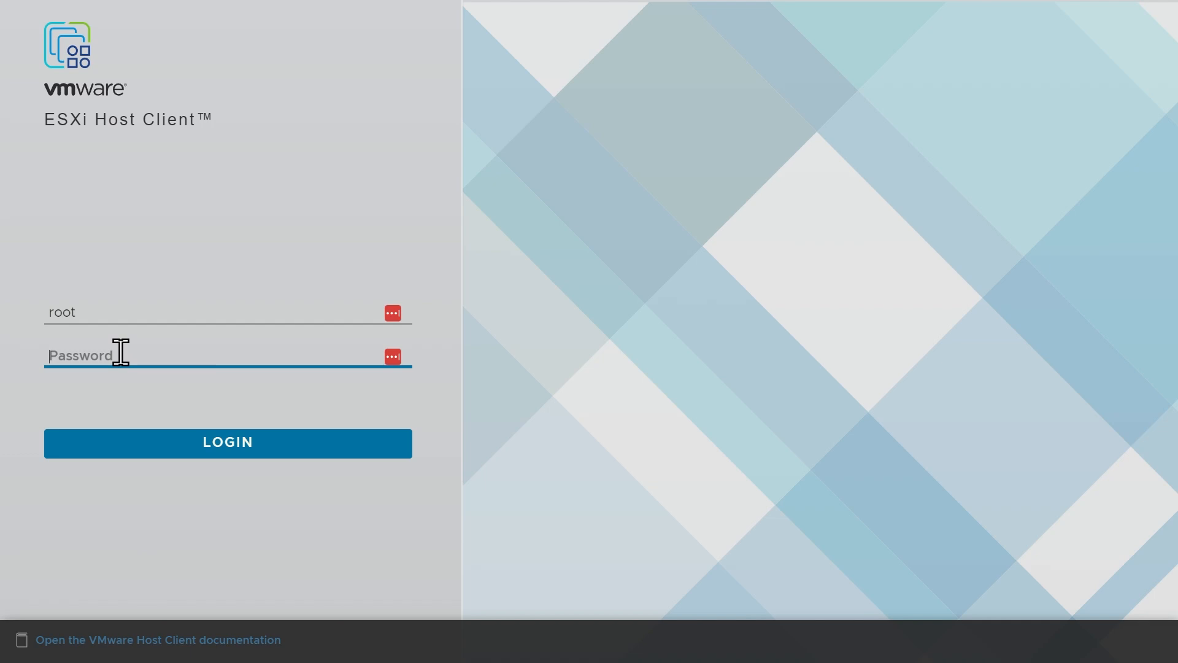
pyautogui.hotkey('ctrl', 'v')
pyautogui.click(229, 455)
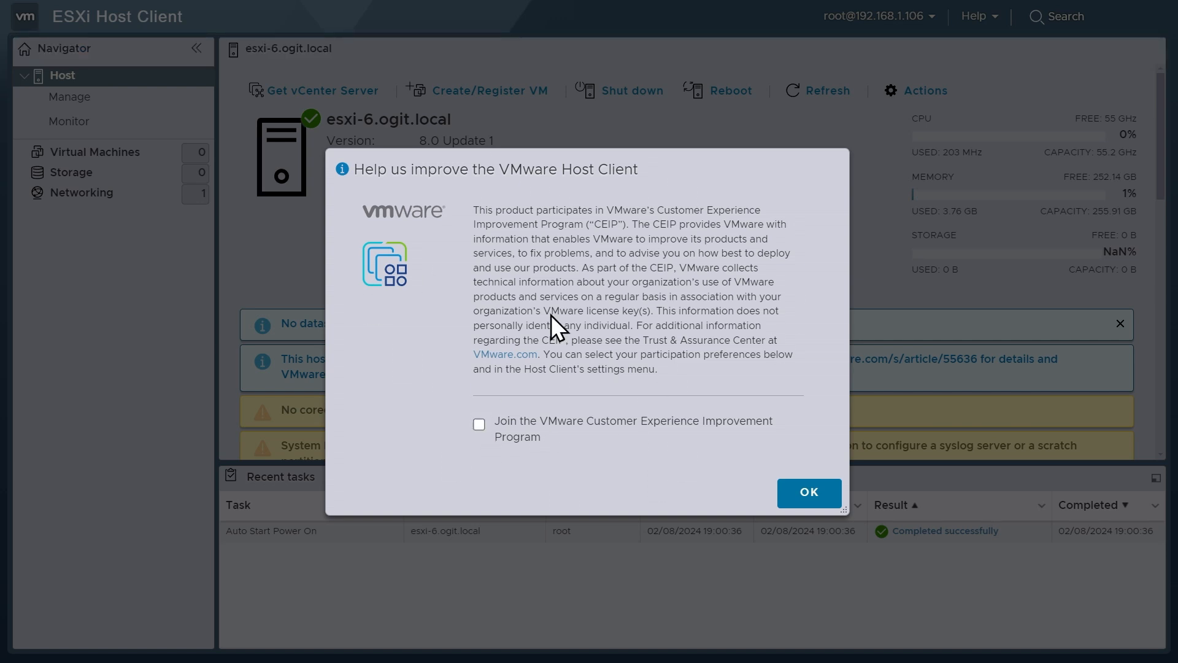
pyautogui.click(807, 493)
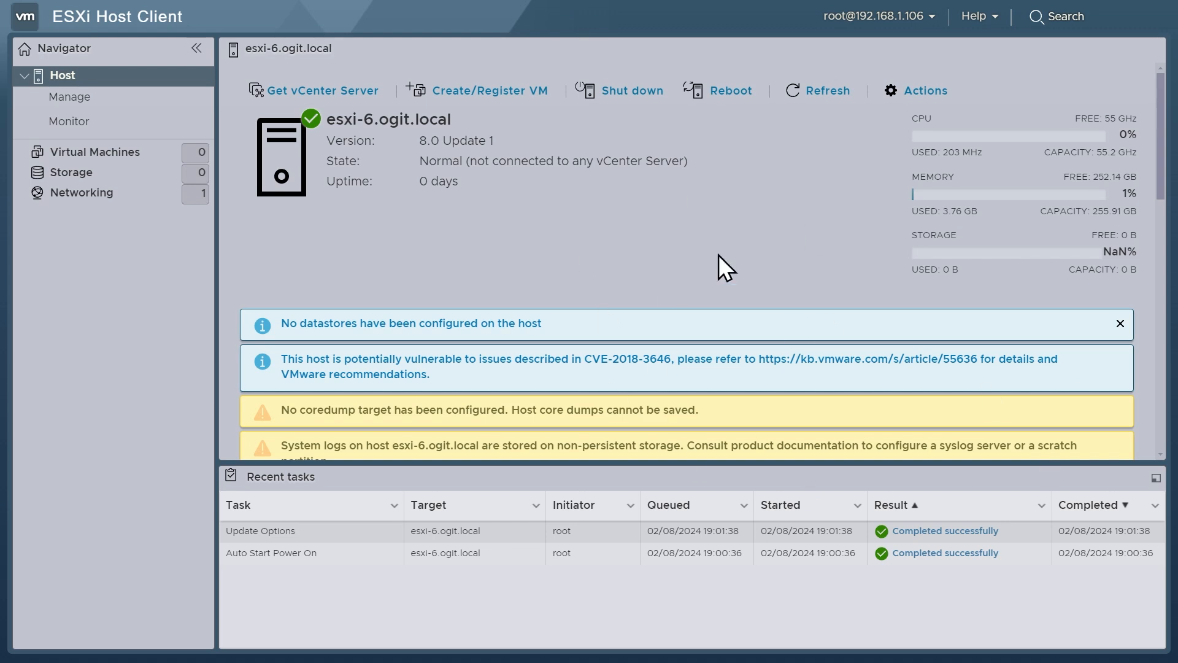
# Create a new VMFS 6 datastore named ESXi-6 Datastore on the full local DELL disk, accepting the erasure of its contents
pyautogui.click(71, 172)
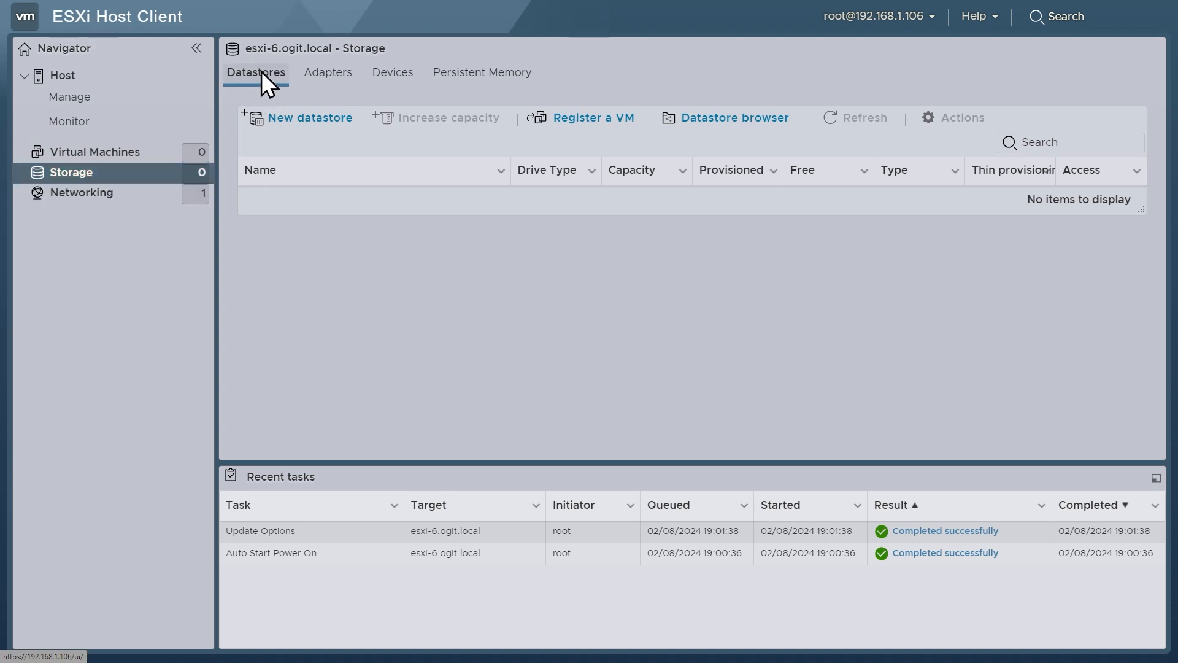
pyautogui.click(305, 120)
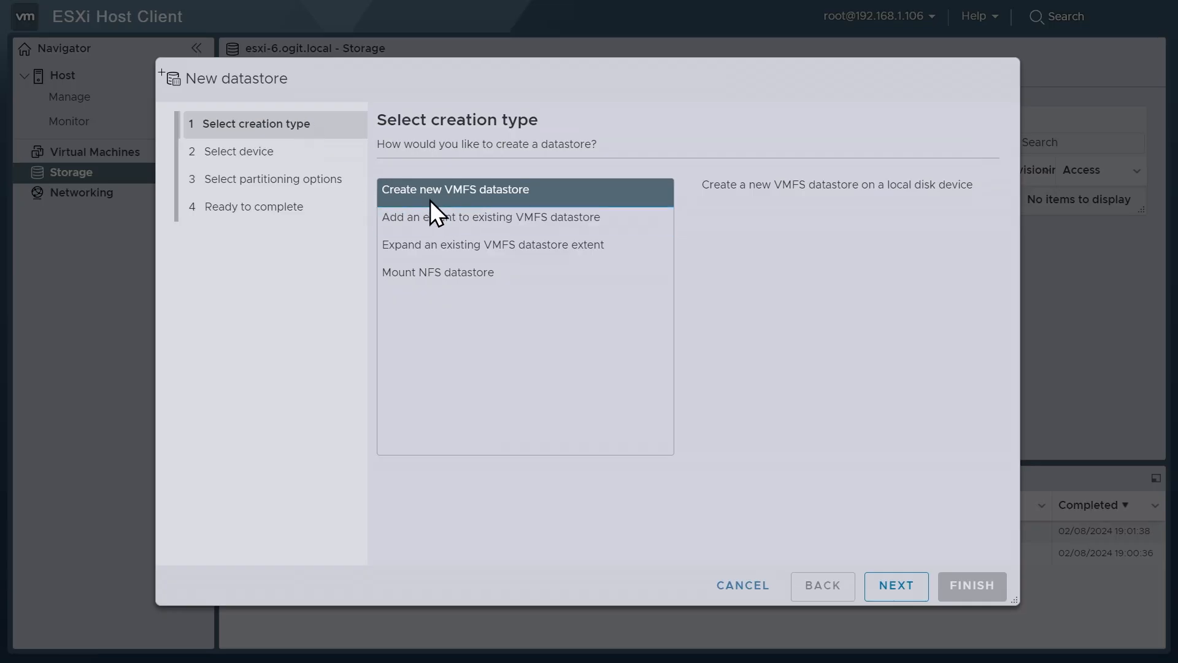
pyautogui.click(892, 579)
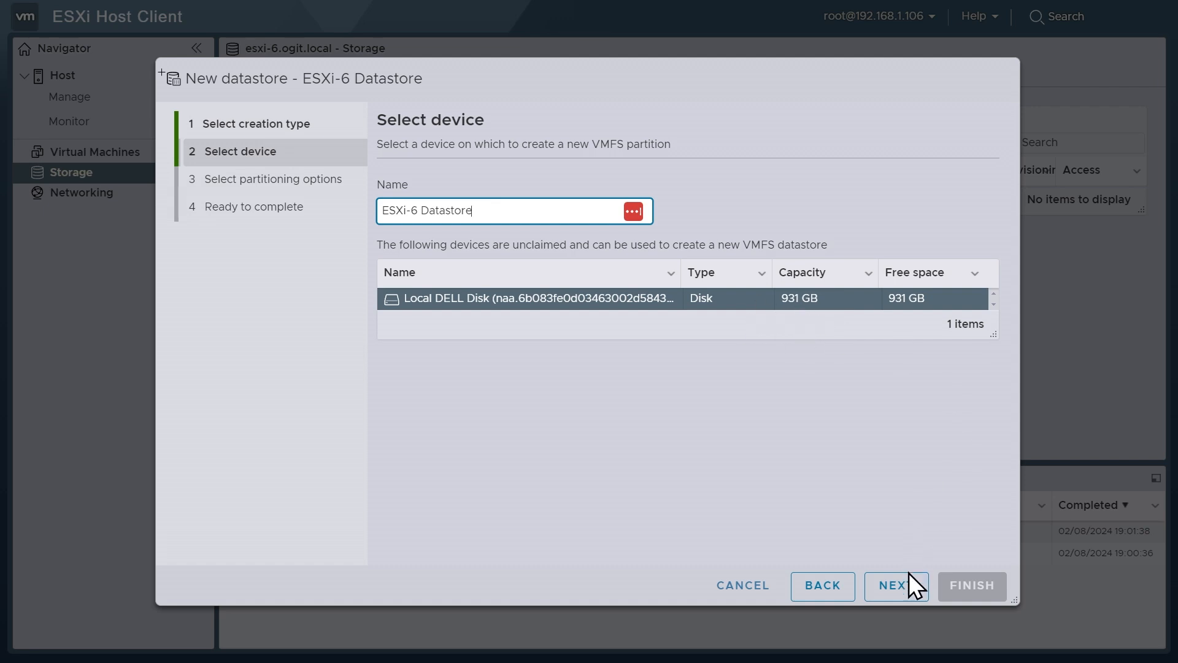
pyautogui.click(898, 589)
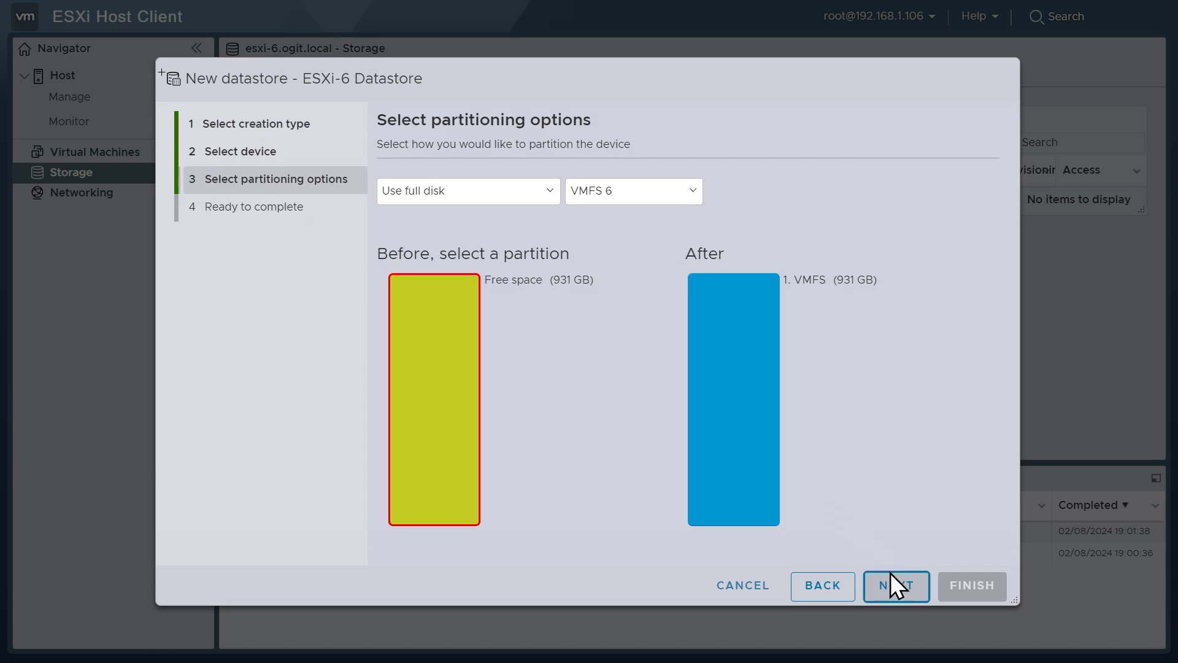
pyautogui.click(895, 580)
pyautogui.click(981, 588)
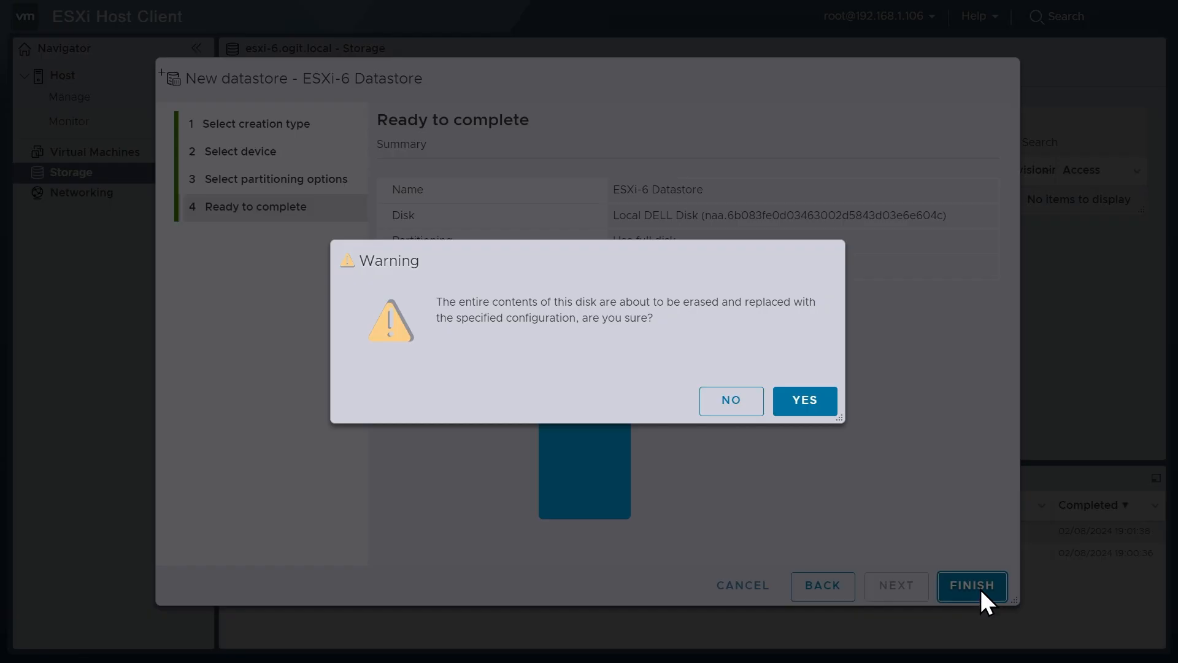
pyautogui.click(806, 401)
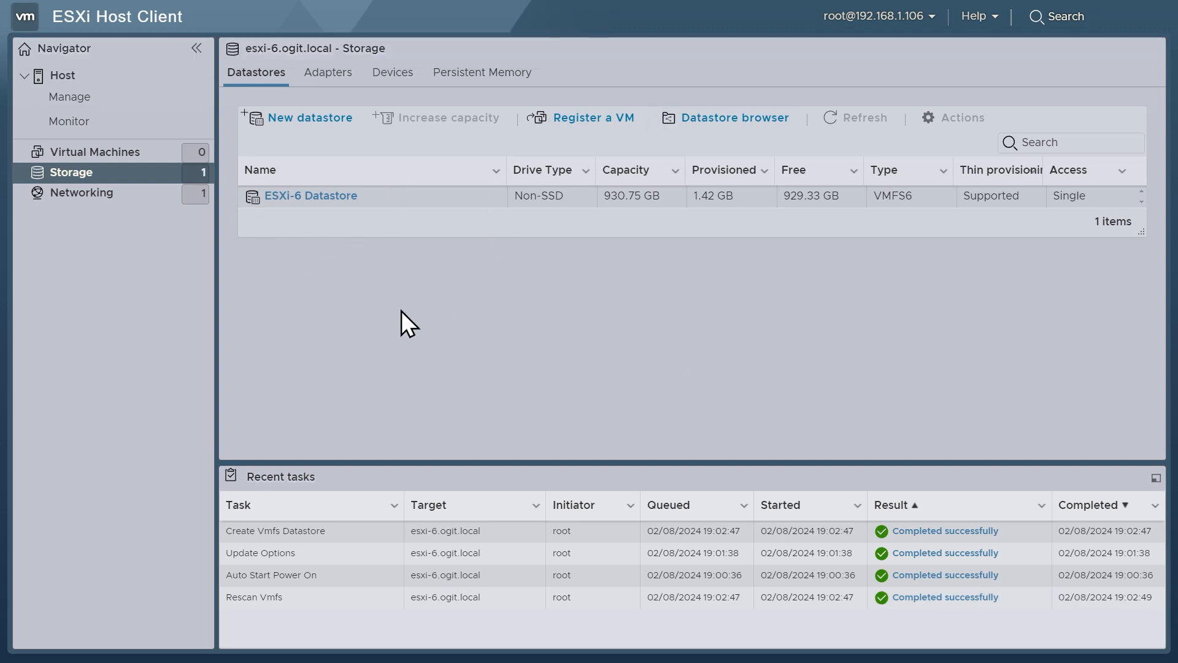
# Assign the host a vSphere 8 Enterprise Plus license by entering the license key, and return to the datastore list
pyautogui.click(78, 99)
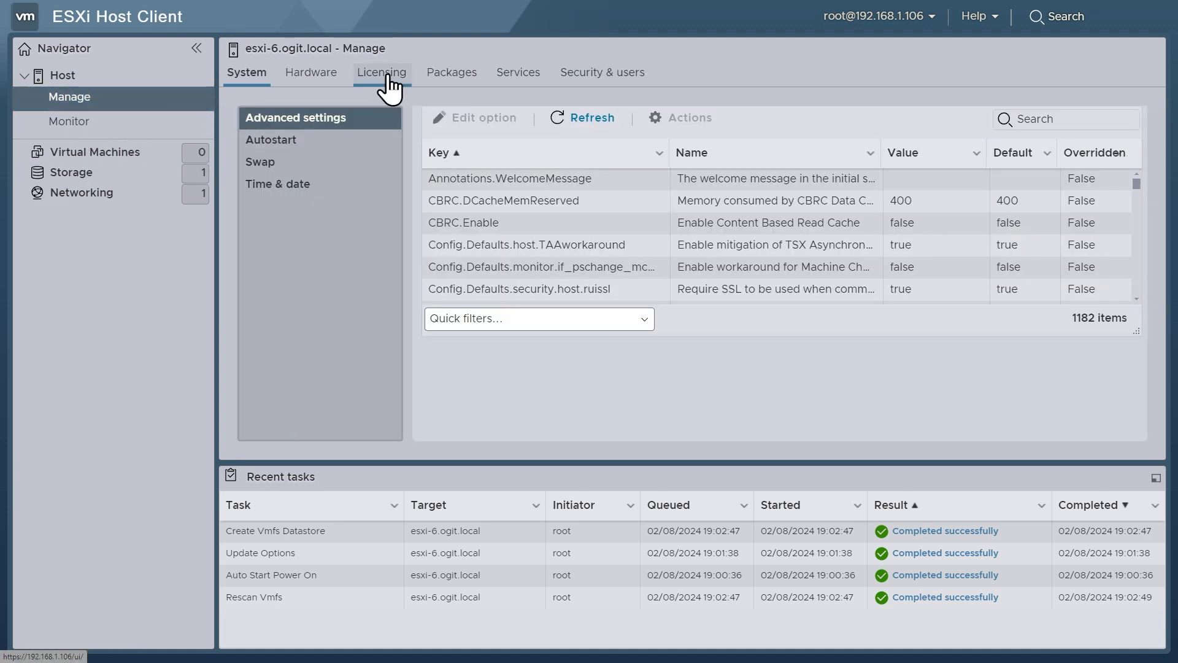
pyautogui.click(387, 74)
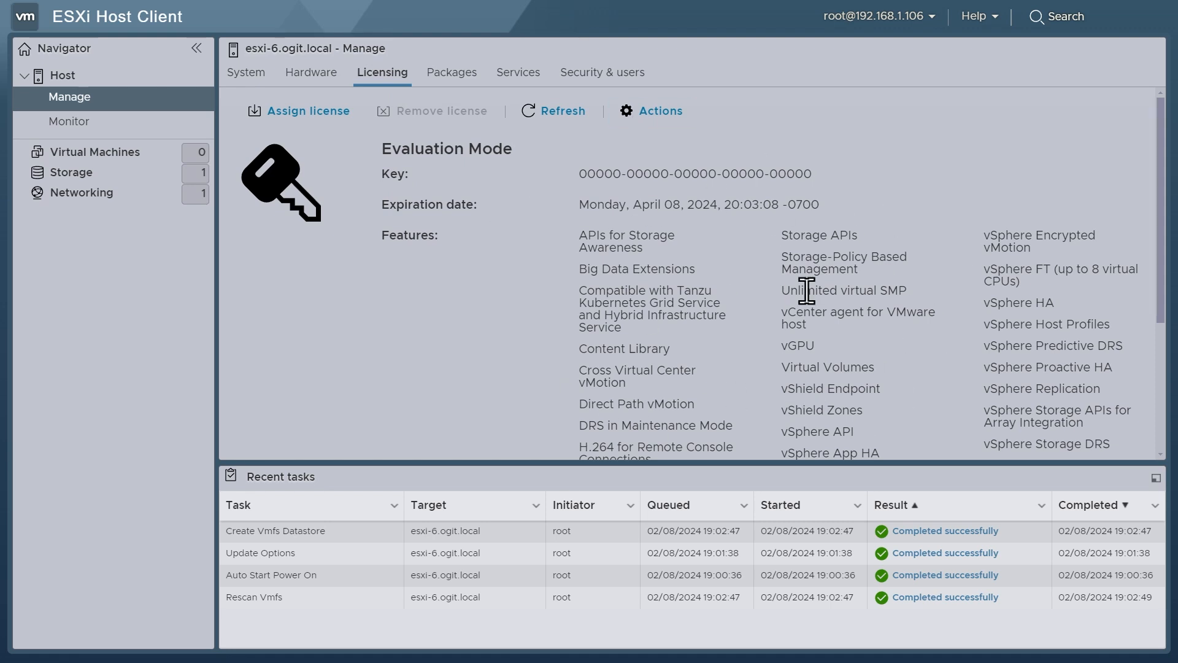
pyautogui.click(325, 113)
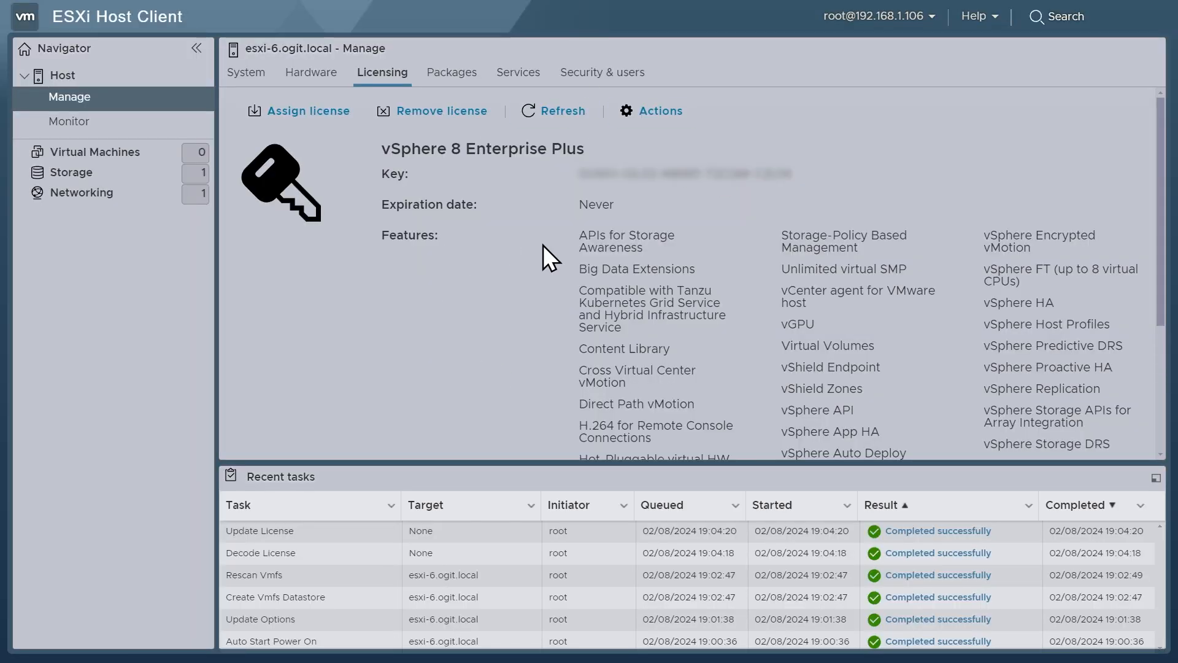
pyautogui.click(80, 174)
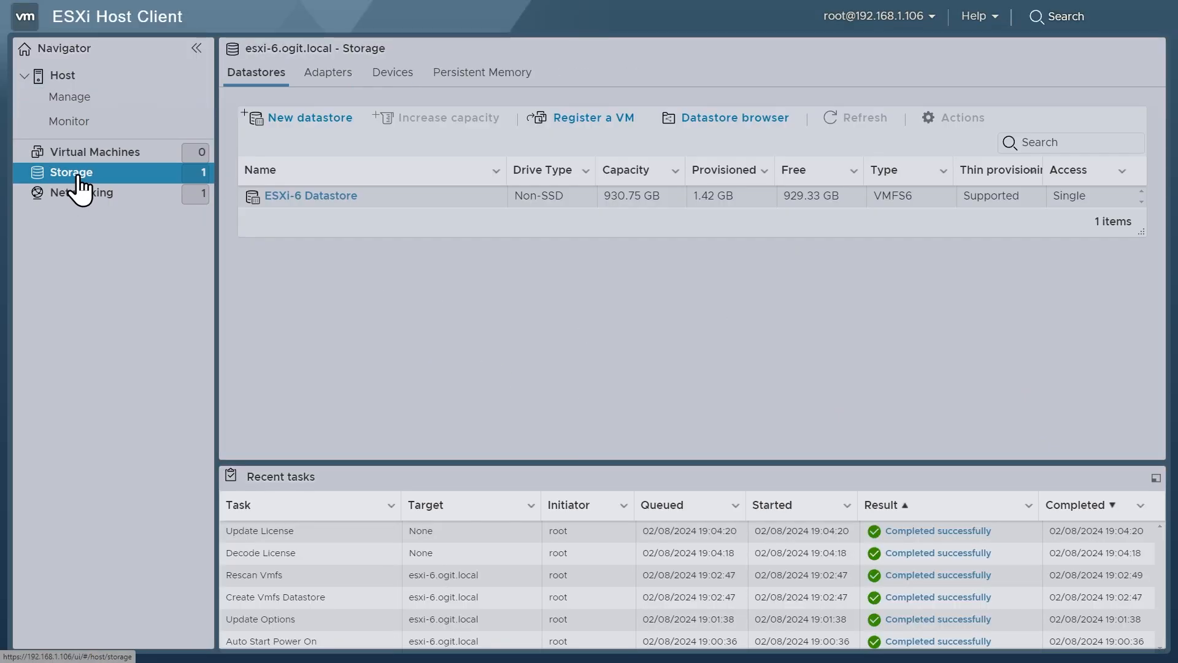